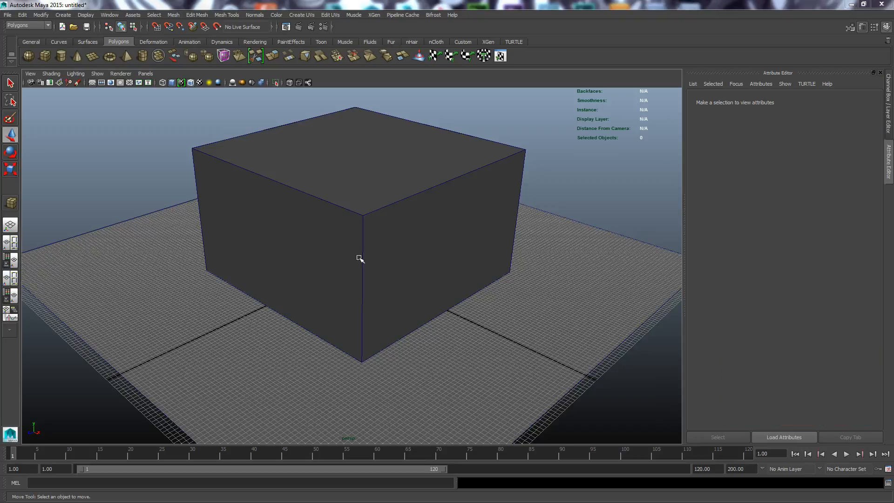
Select the ground plane and the box in turn to view their attributes, and clear the selection.
click(393, 252)
click(176, 333)
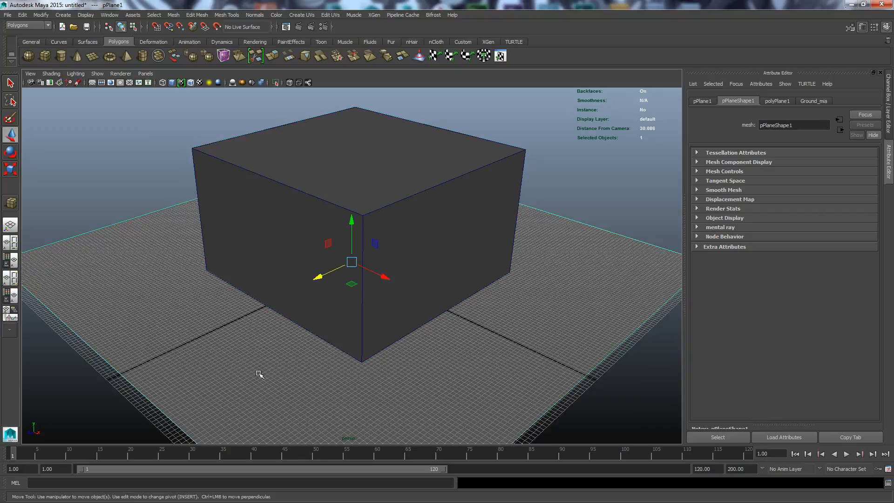
click(418, 244)
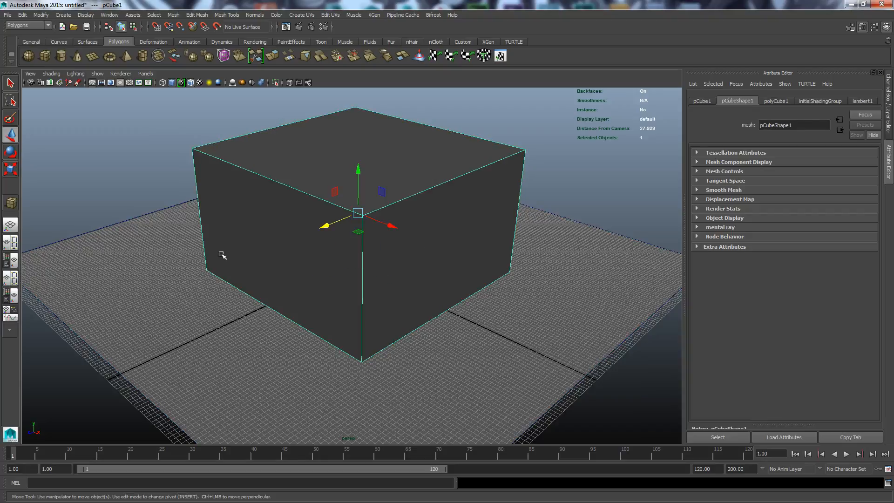
click(129, 167)
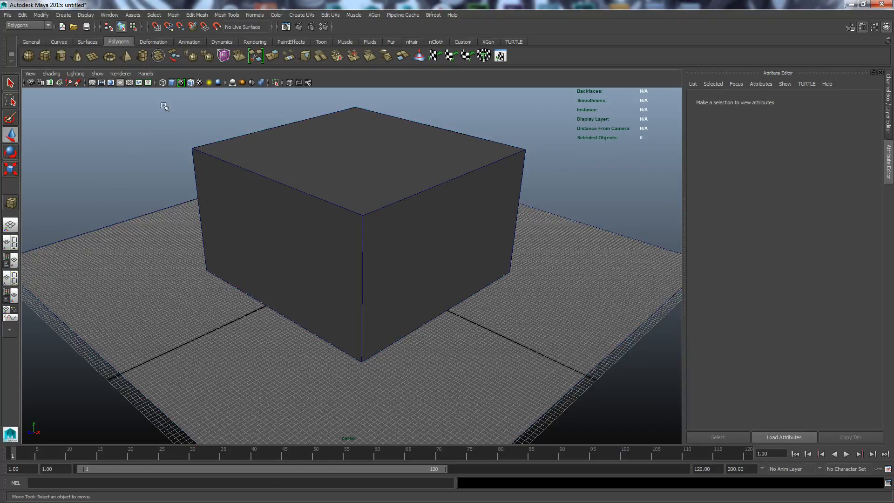
Open the Node Editor and create a mental ray mia_material_x material in it.
click(107, 16)
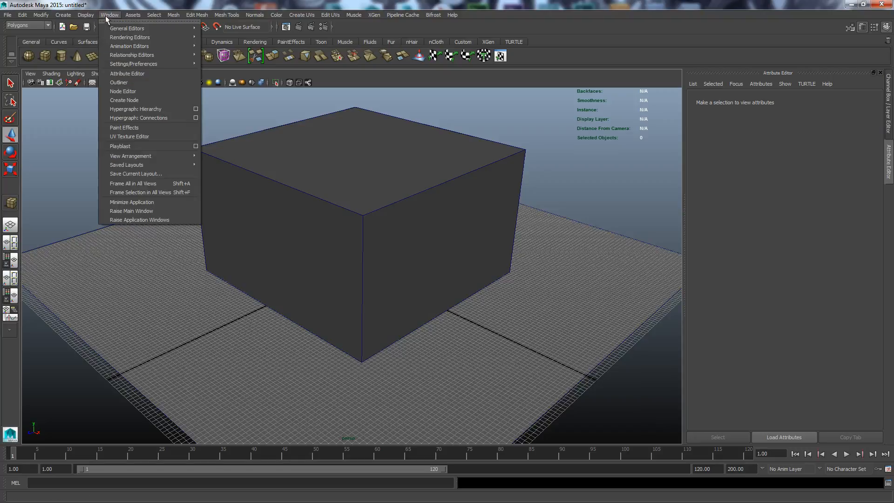
click(123, 91)
drag(401, 62, 220, 84)
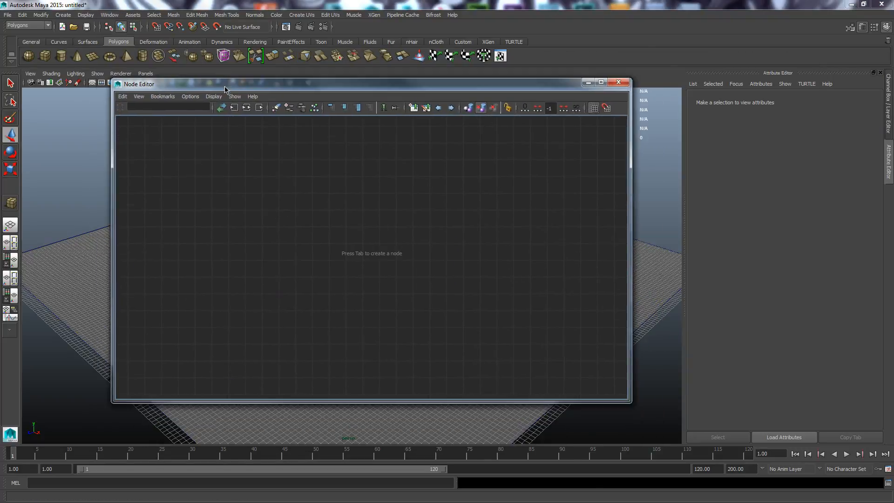
right_click(309, 215)
click(307, 192)
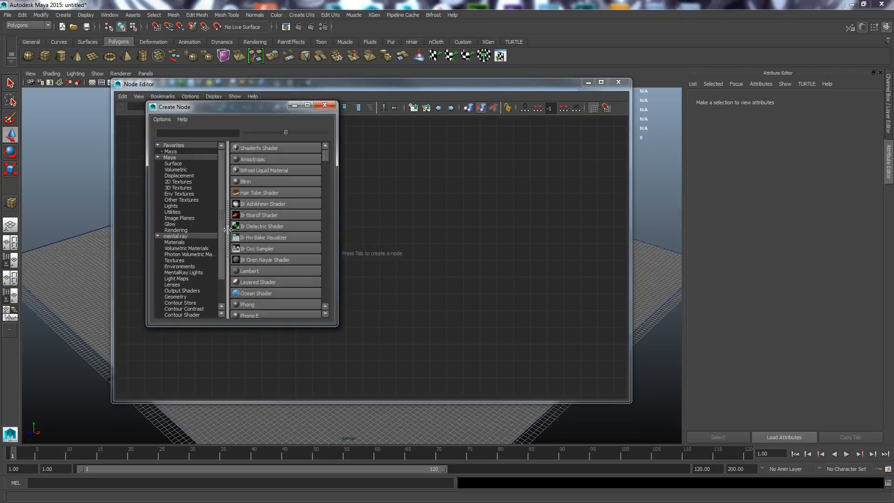
click(173, 242)
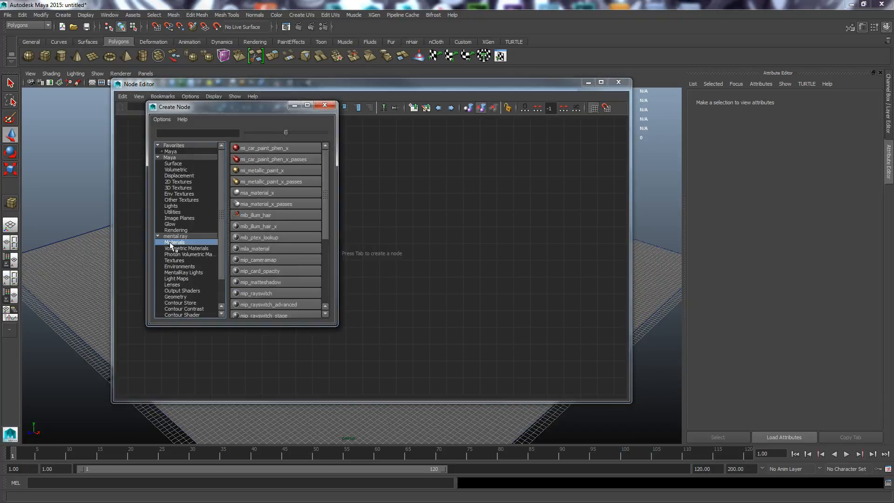
click(256, 194)
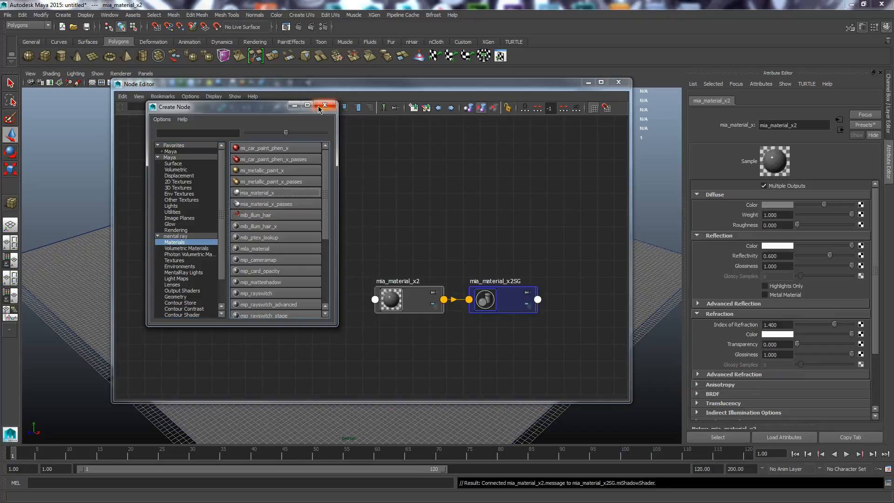
click(324, 105)
Assign the new mia_material_x material to the ground plane.
drag(343, 87, 554, 42)
click(295, 405)
right_click(506, 257)
right_drag(506, 259, 511, 232)
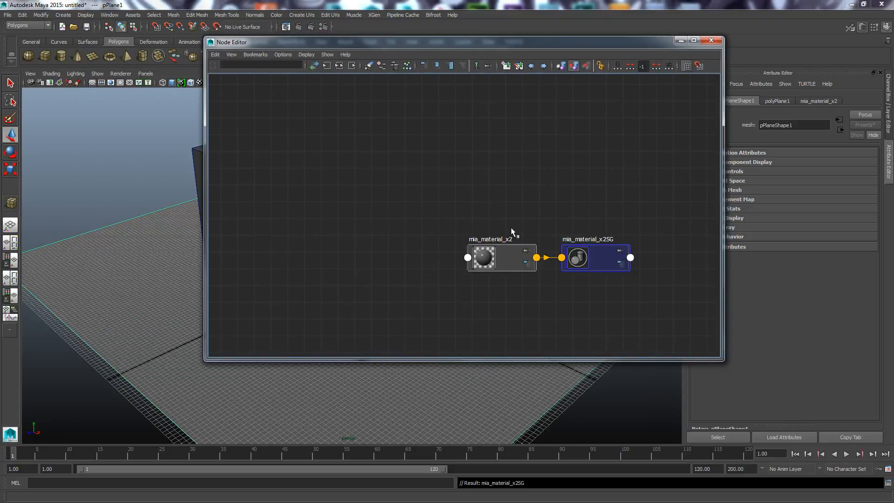
Render the perspective view with mental ray to check the ground material.
drag(423, 43, 412, 171)
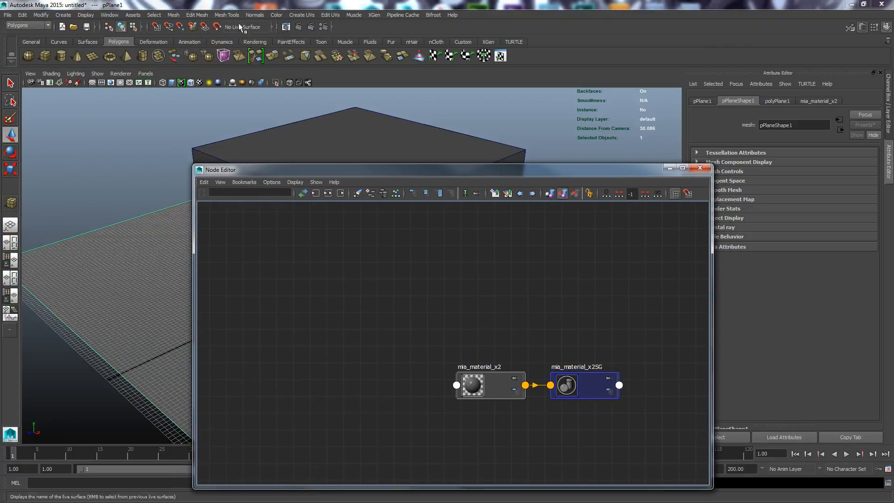
click(283, 26)
drag(172, 66, 397, 42)
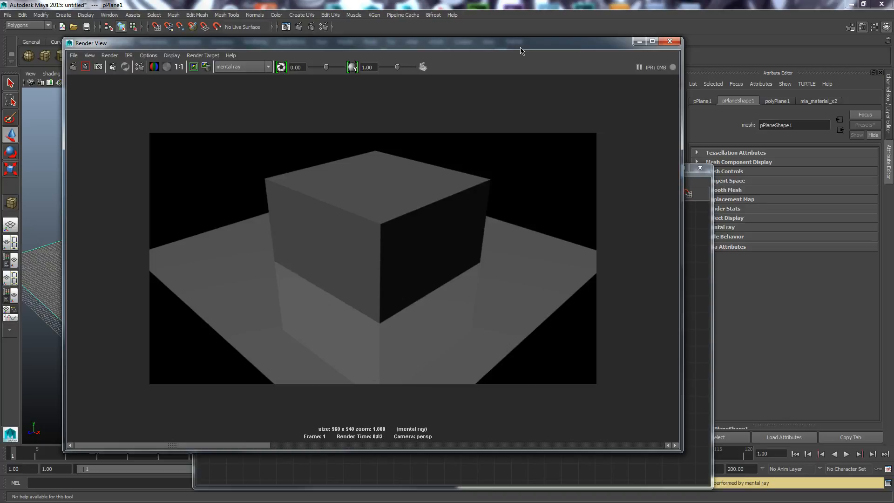
drag(521, 48, 0, 80)
Create a mental ray mila_material node in the Node Editor.
drag(494, 170, 324, 145)
click(359, 152)
right_drag(298, 232, 300, 212)
click(177, 243)
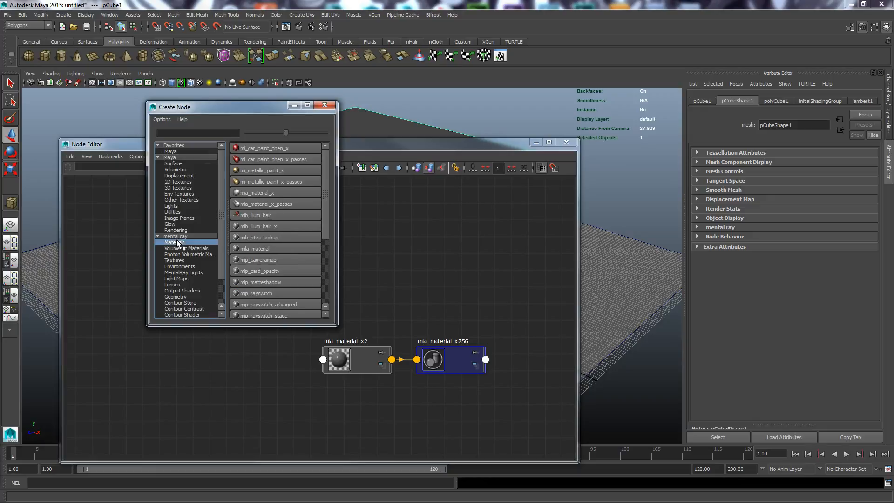
click(247, 253)
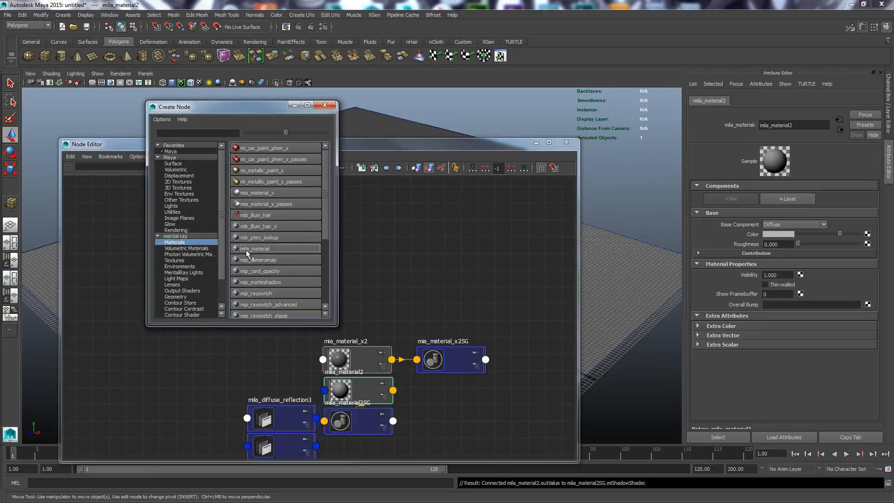
click(325, 105)
Rearrange all the material nodes in the graph so both shading networks are laid out without overlap.
drag(179, 303, 562, 458)
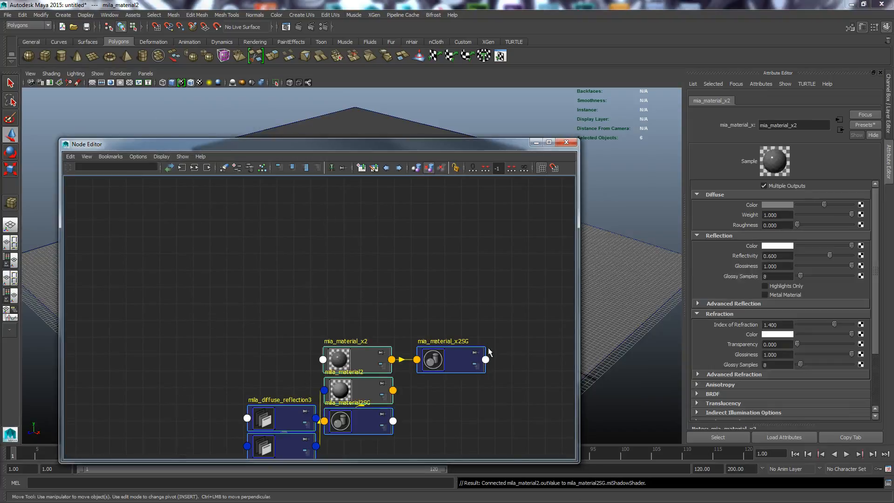
click(263, 170)
click(317, 266)
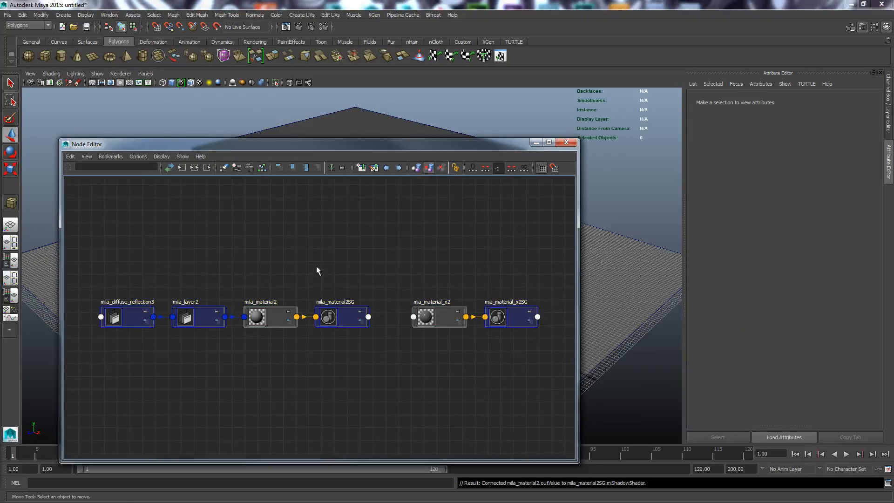
Rename the mia_material_x node as Gound_mia.
click(437, 319)
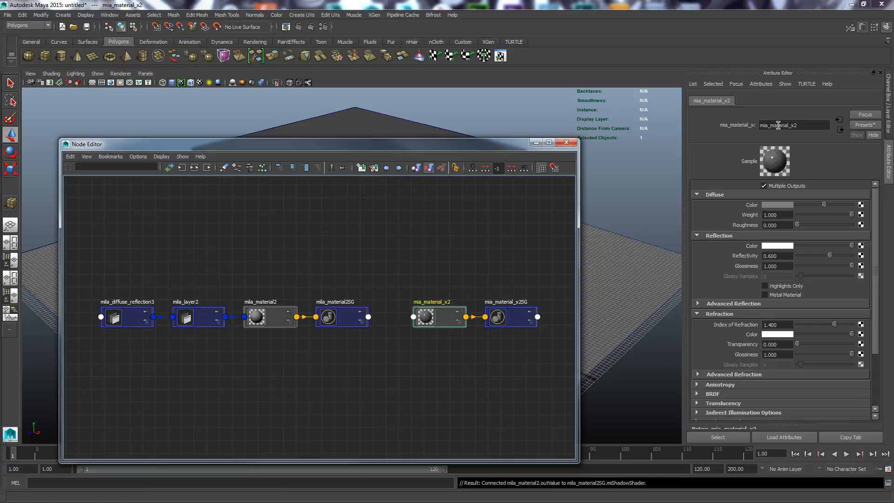
drag(798, 125, 726, 126)
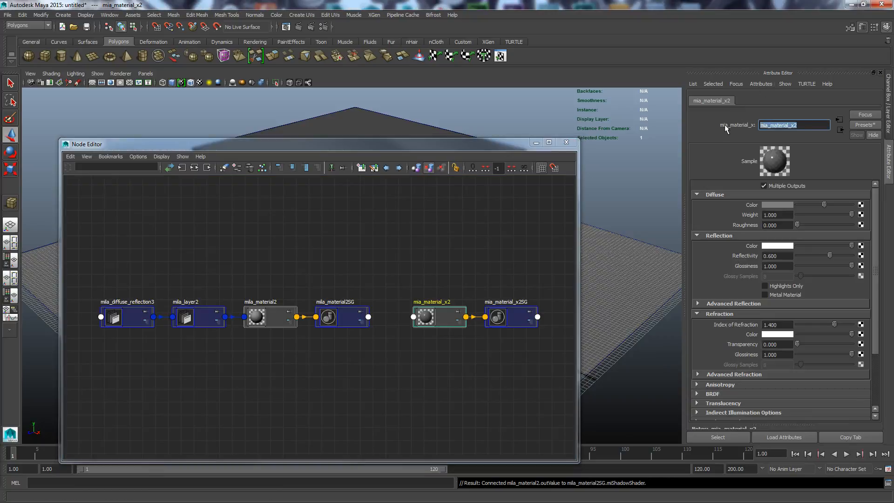
text(Gound_mia)
key(Return)
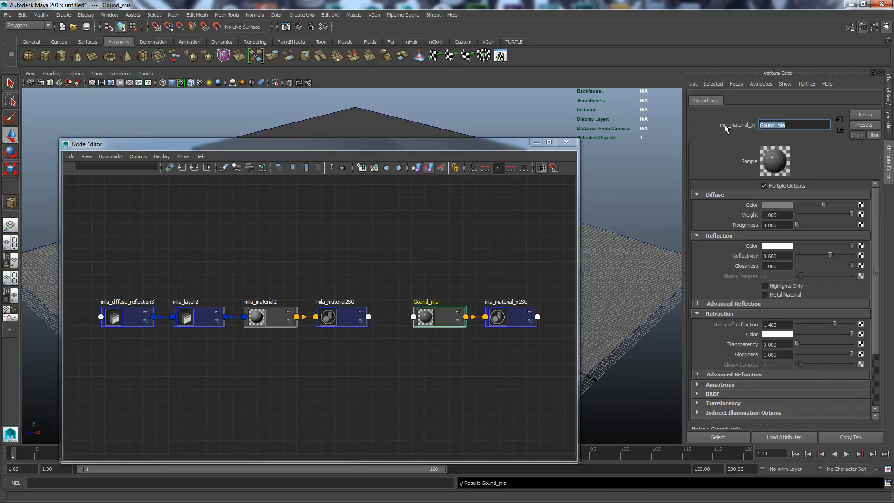
Rename the mila_material node as Box_milla.
click(273, 318)
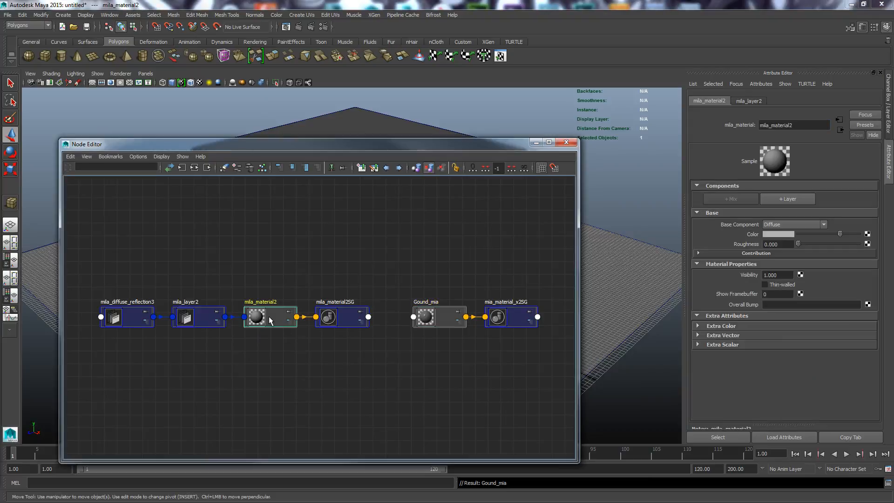
text(Box_milla)
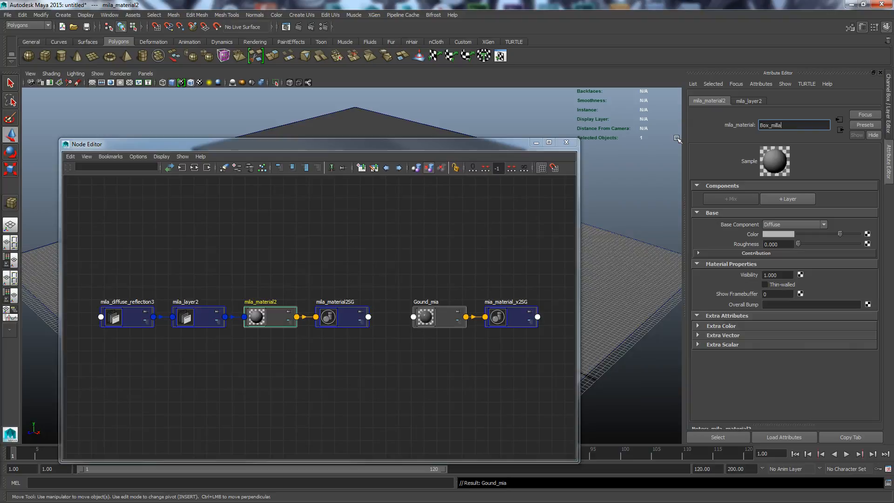
key(Return)
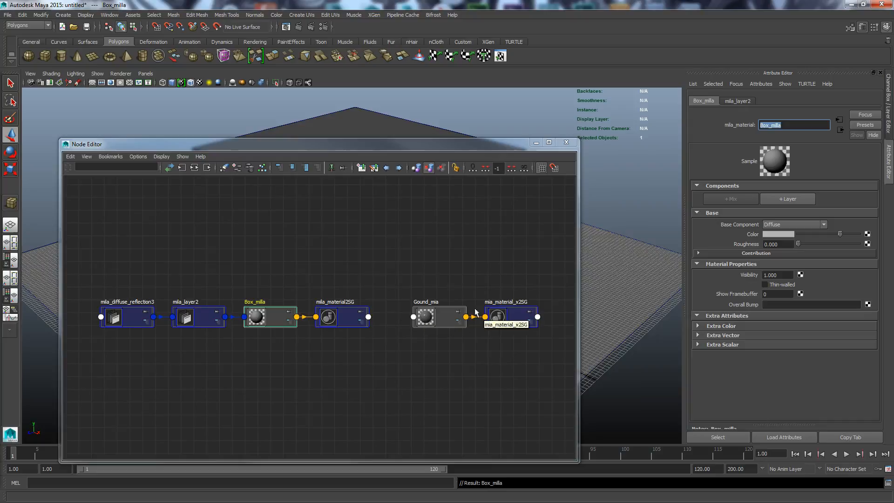
Set the base colour of the Box_milla material to a medium blue.
click(276, 317)
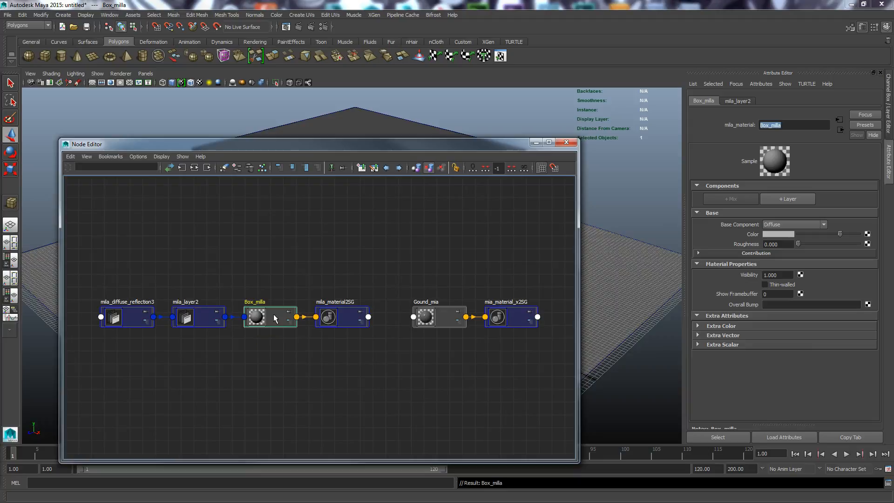
click(773, 234)
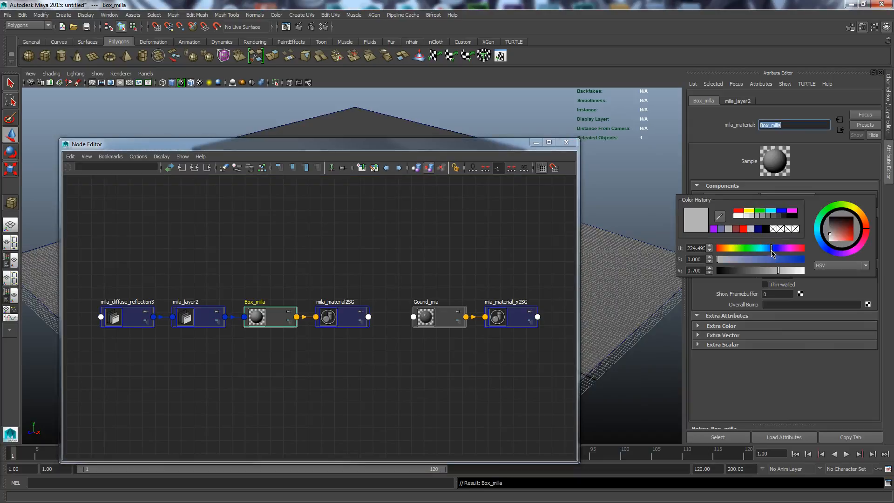
click(769, 249)
click(794, 259)
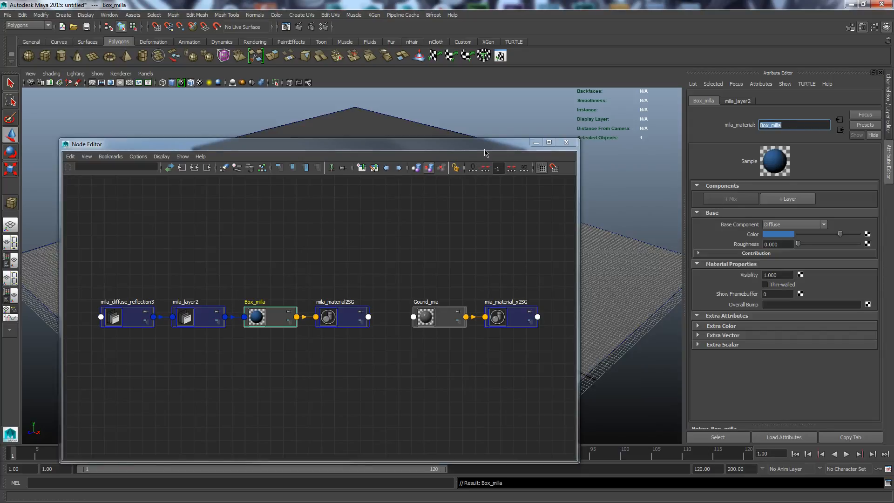
Try to re-render the scene from the Render View.
click(566, 142)
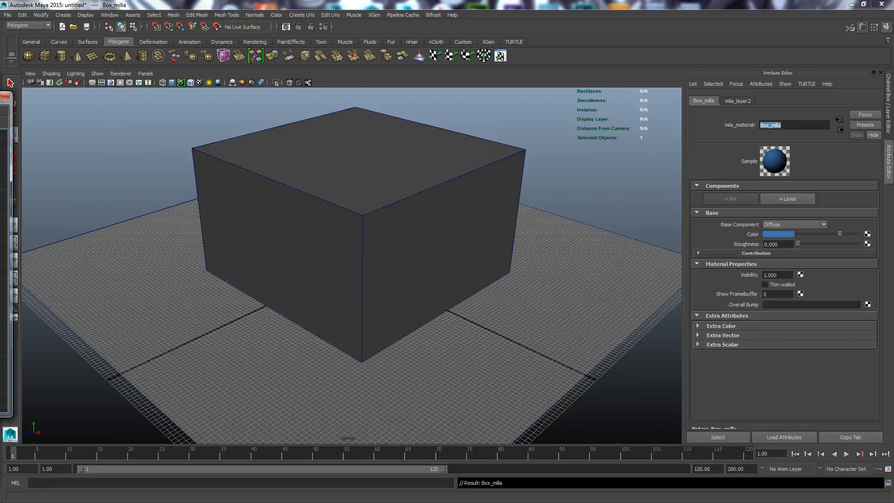
drag(0, 84, 217, 29)
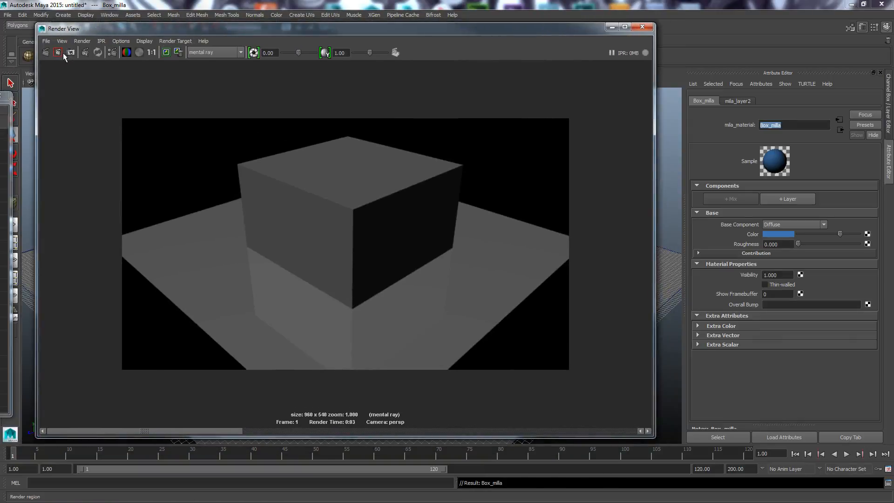
click(47, 53)
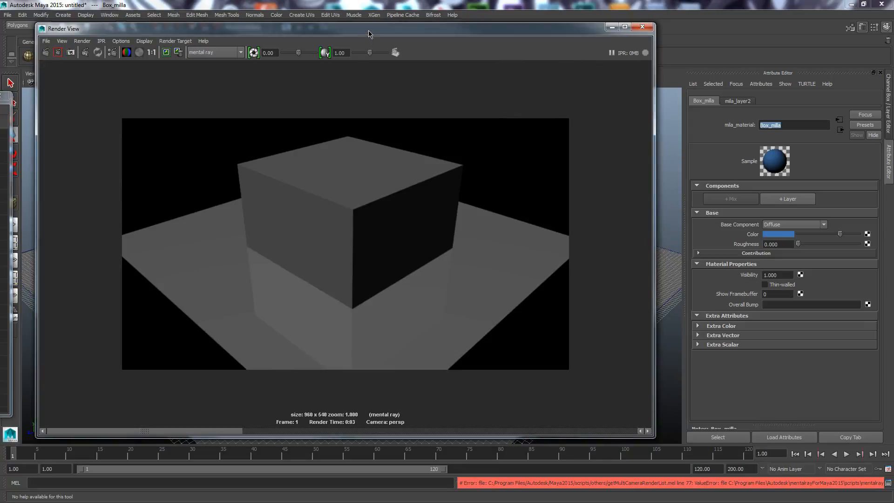
Assign the Box_milla material to the box.
drag(369, 34, 295, 336)
click(303, 212)
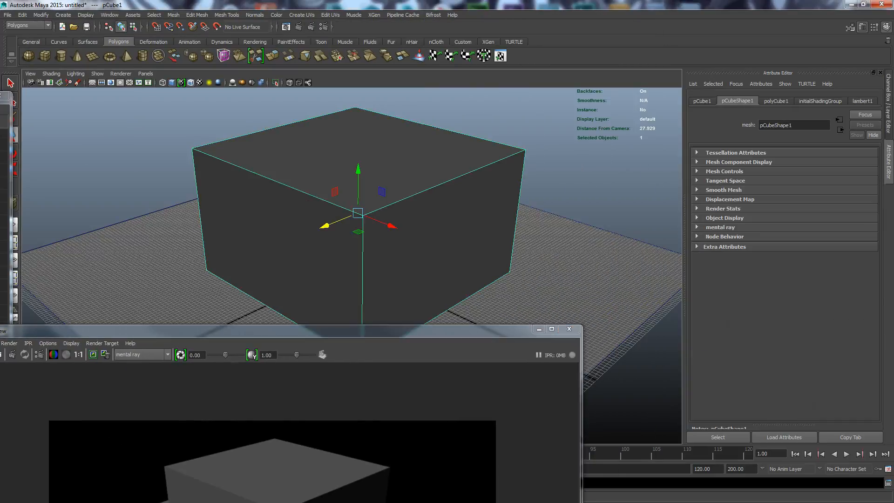
click(4, 251)
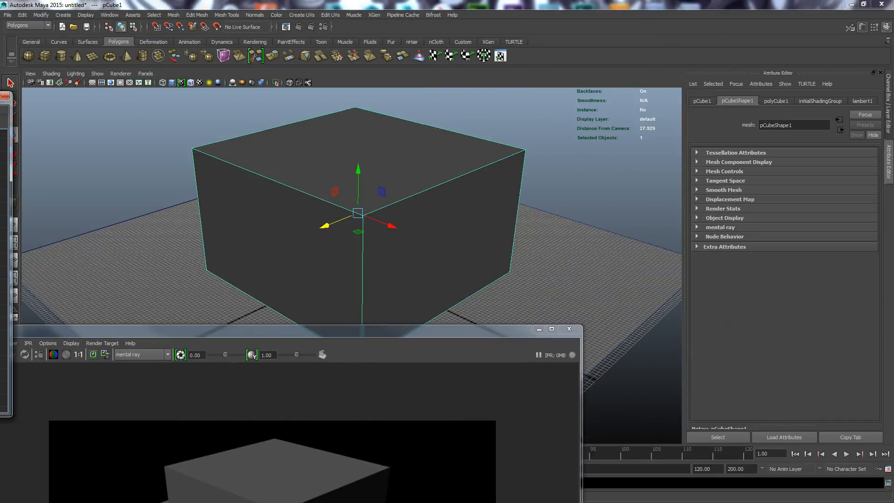
Render the perspective view again to check the blue material on the box.
drag(190, 331, 327, 59)
click(150, 81)
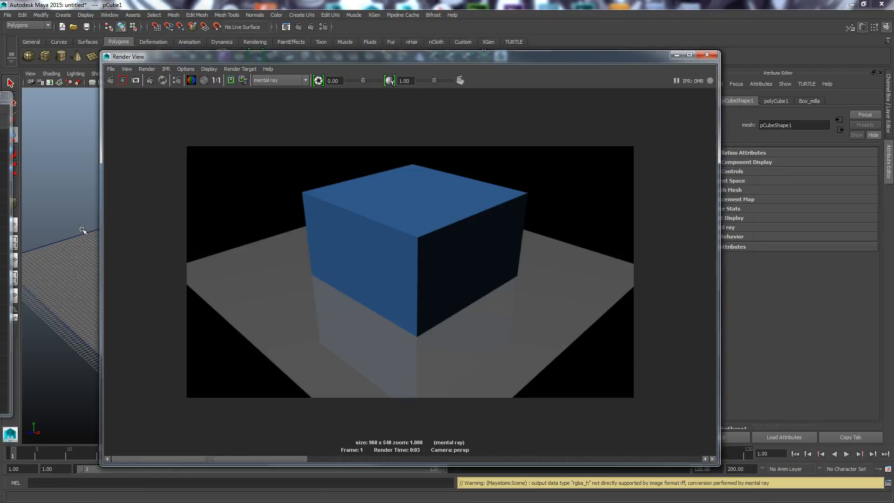
drag(540, 61, 87, 218)
Try out the base roughness of the Box_milla material, and switch its base component to Reflective.
drag(0, 98, 491, 76)
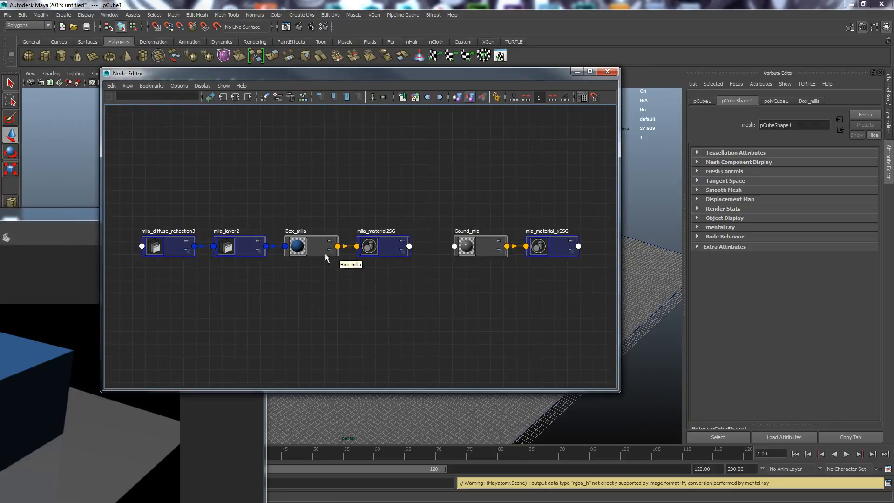
click(311, 251)
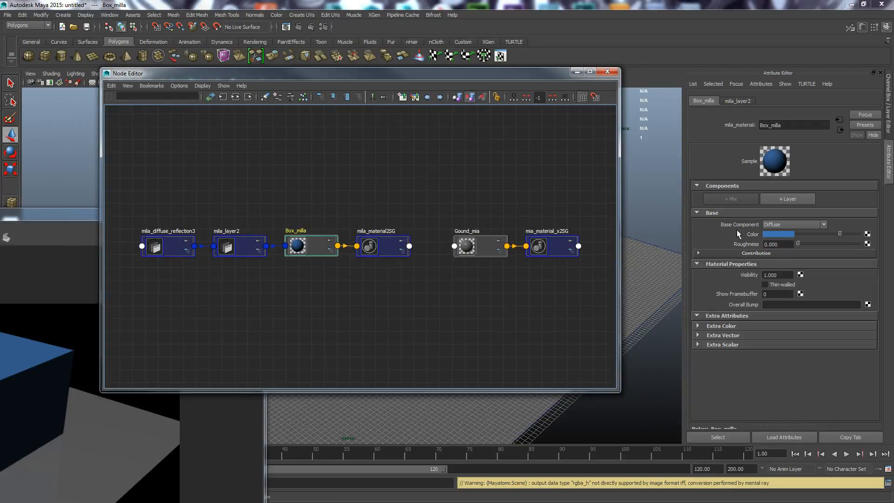
click(703, 264)
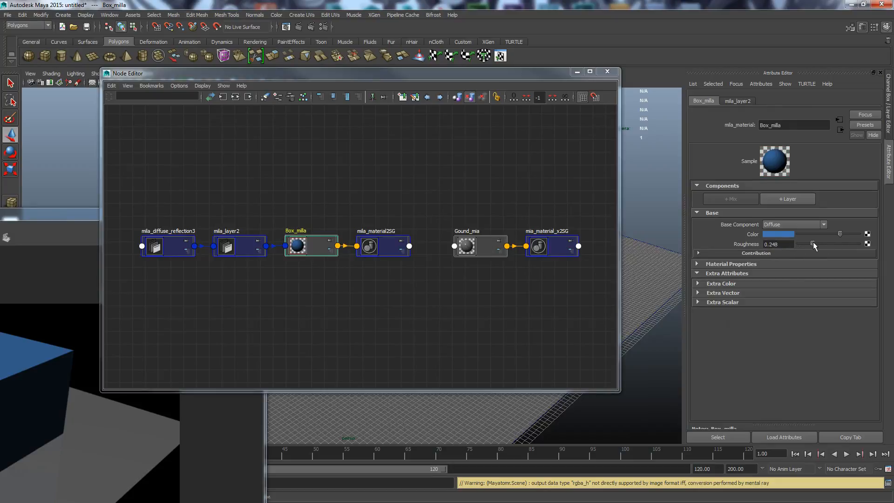
drag(815, 240, 759, 244)
click(815, 224)
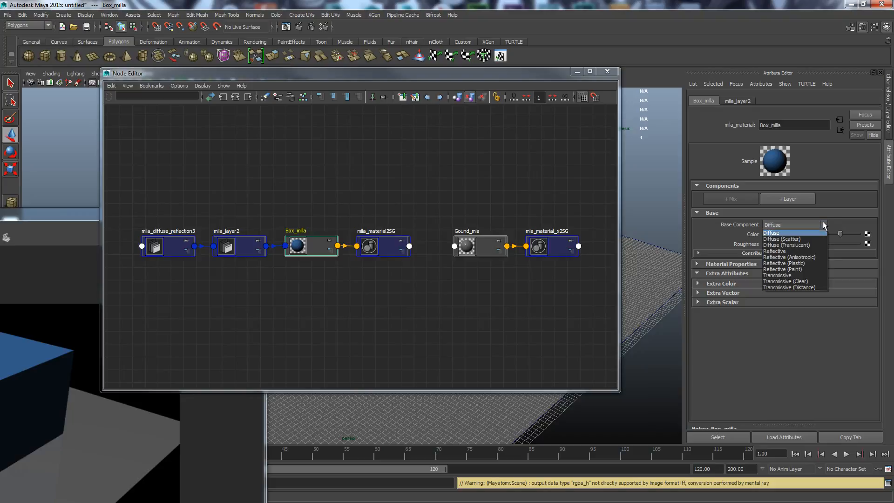
click(797, 251)
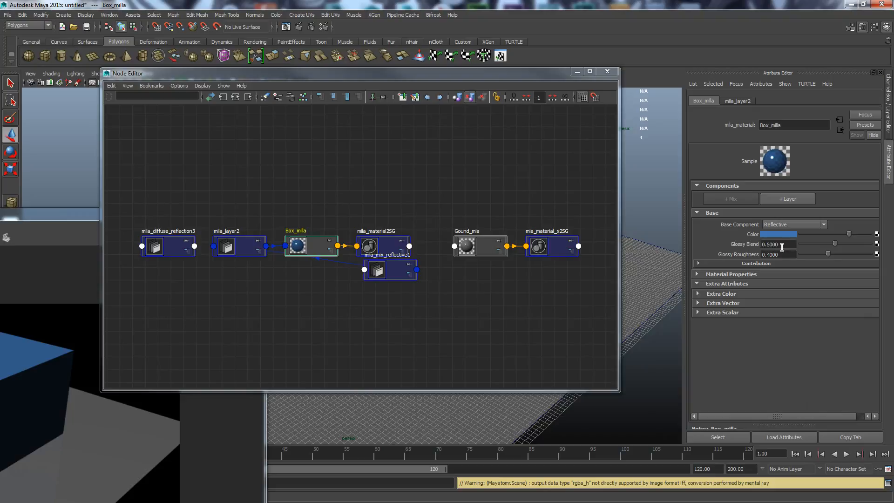
Re-render the perspective view to check the Reflective base component on the box.
drag(441, 77, 140, 363)
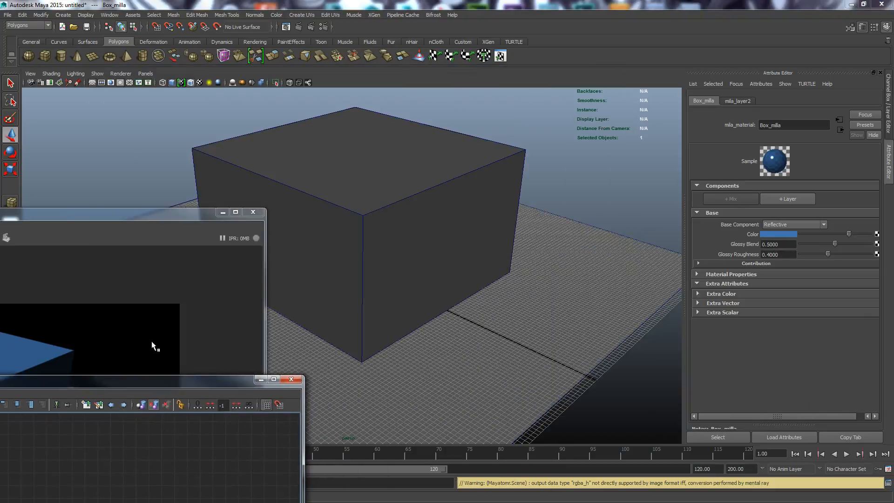
drag(170, 221, 577, 61)
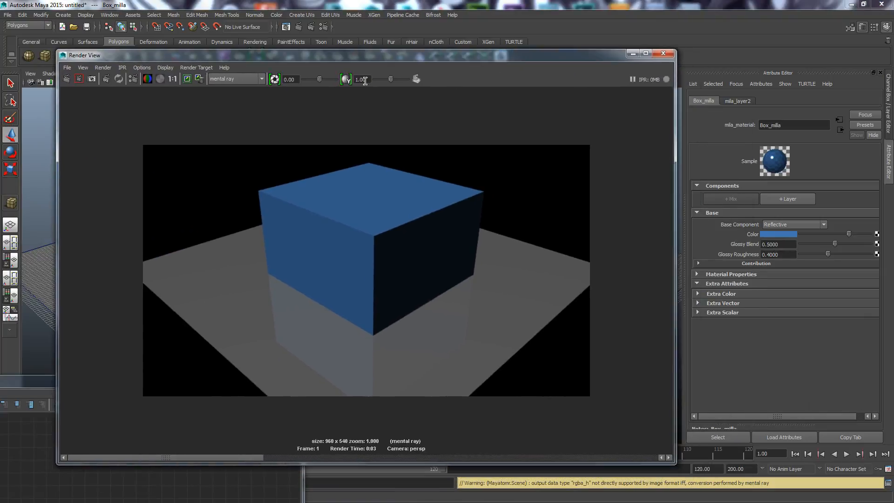
click(79, 80)
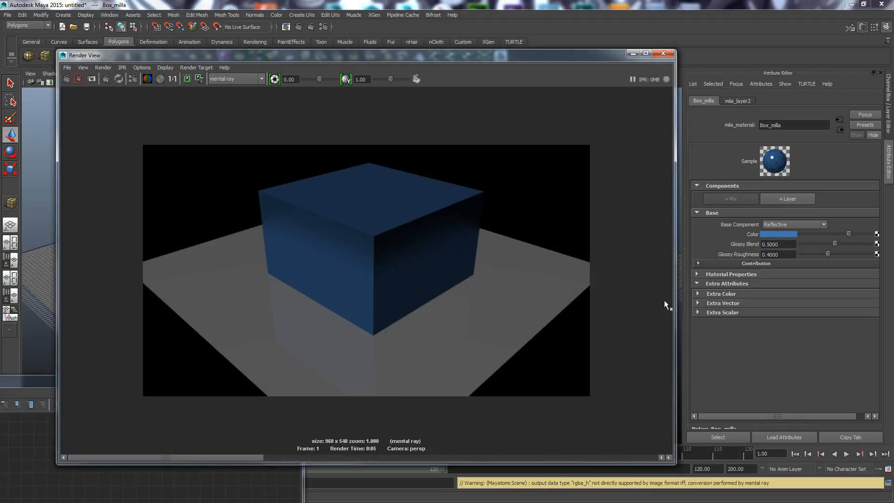
Return to the Node Editor and rearrange the whole material graph into a tidy layout.
drag(604, 58, 0, 19)
drag(133, 382, 395, 60)
click(257, 233)
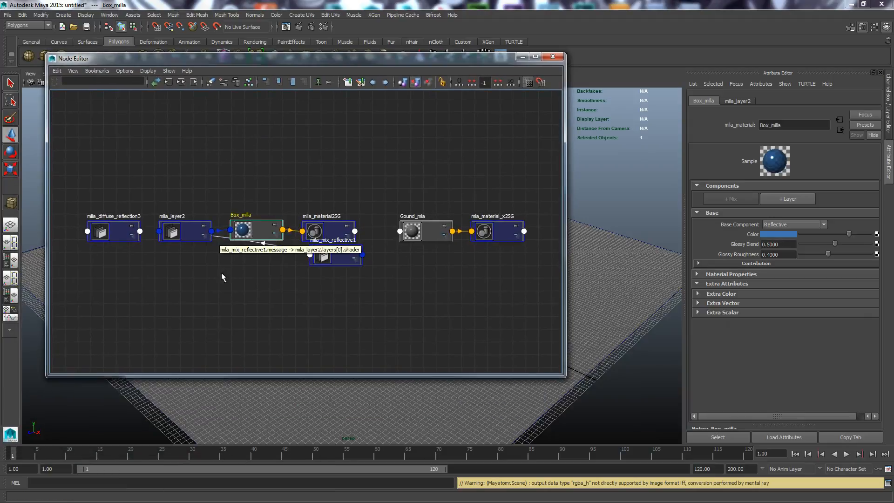
drag(59, 114, 560, 348)
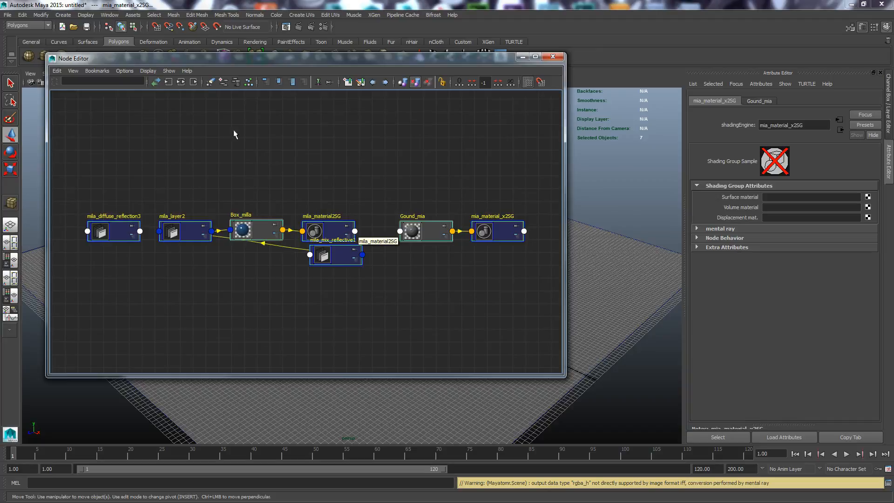
key(f)
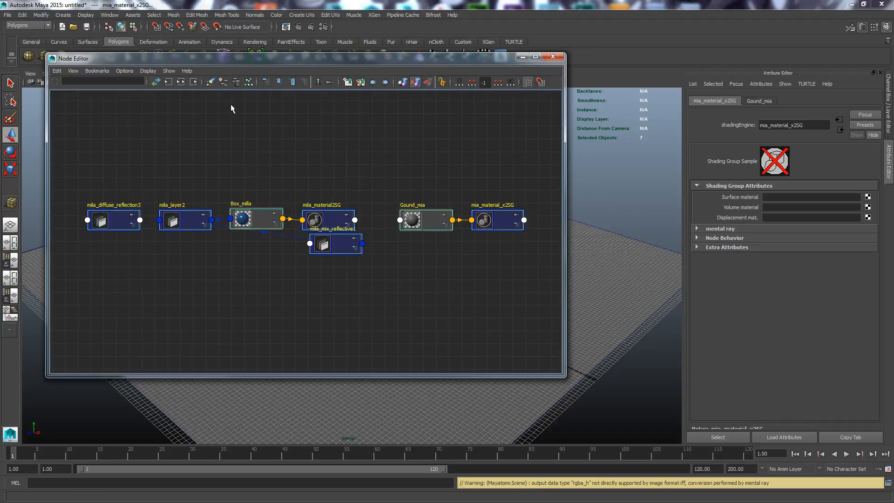
click(247, 83)
click(294, 271)
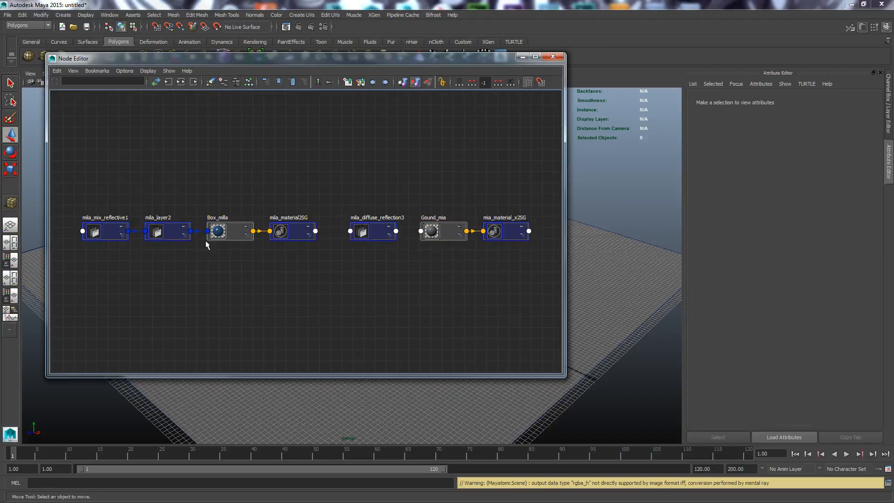
Separate the unconnected mila_diffuse_reflection3 node from the graph and delete it.
drag(376, 229, 198, 155)
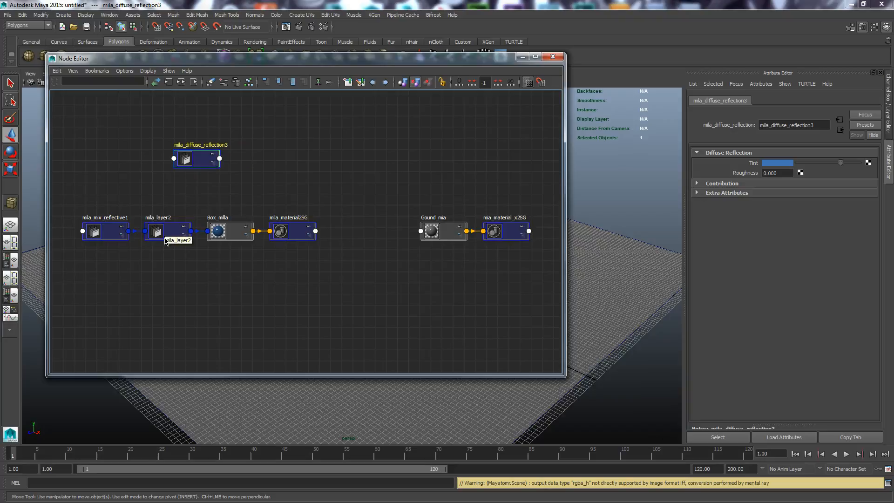
click(106, 235)
click(200, 161)
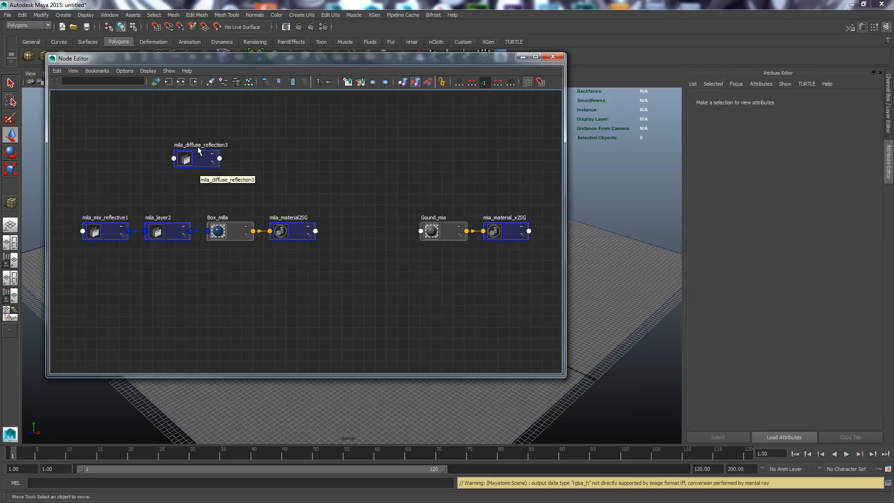
key(Delete)
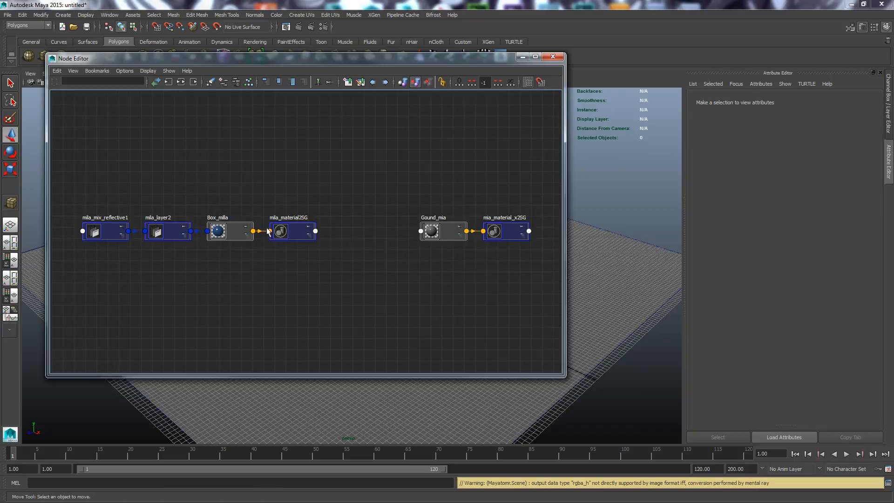
Examine the Material Properties of Box_milla, and minimize the Node Editor.
click(232, 236)
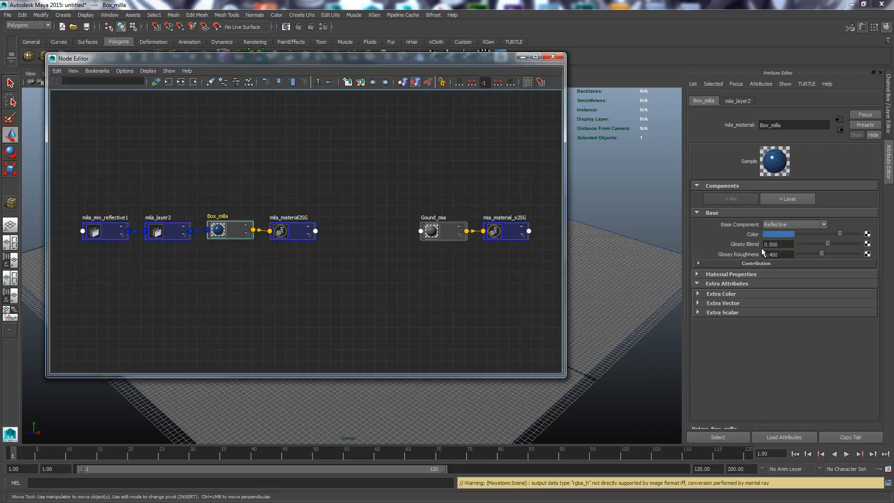
click(708, 275)
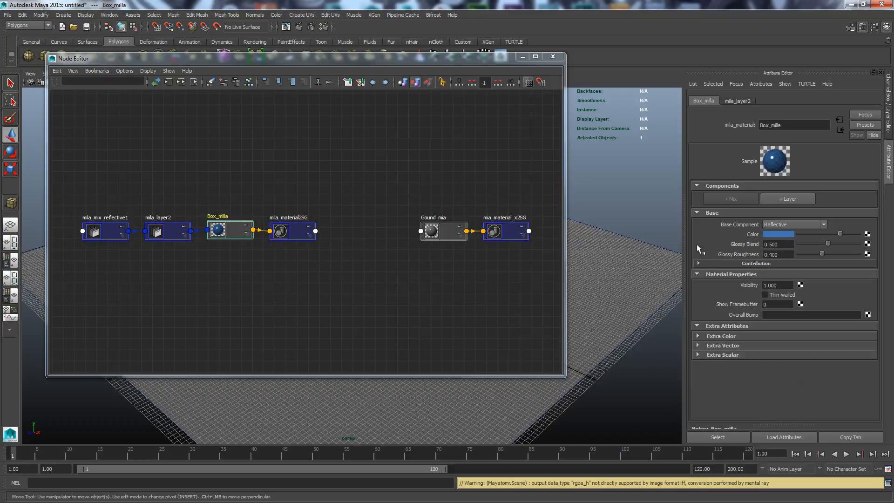
drag(493, 59, 493, 128)
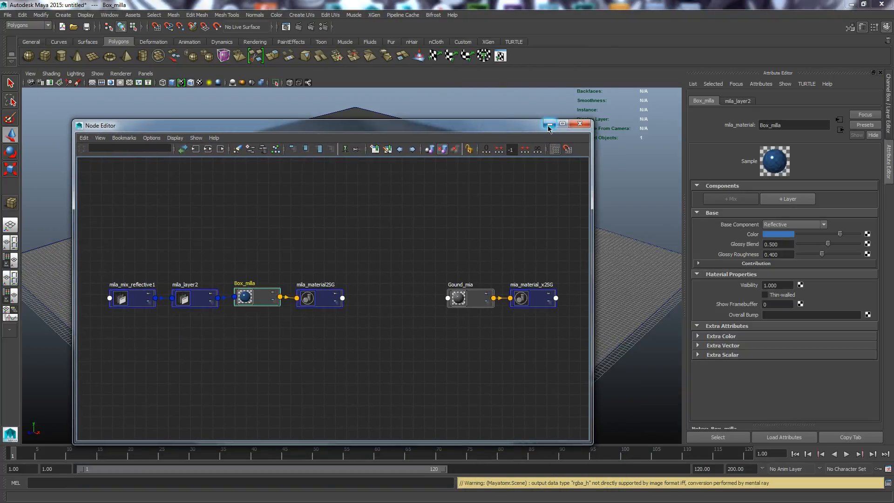
click(550, 124)
Select the box and view its UV layout in the UV Texture Editor.
click(431, 199)
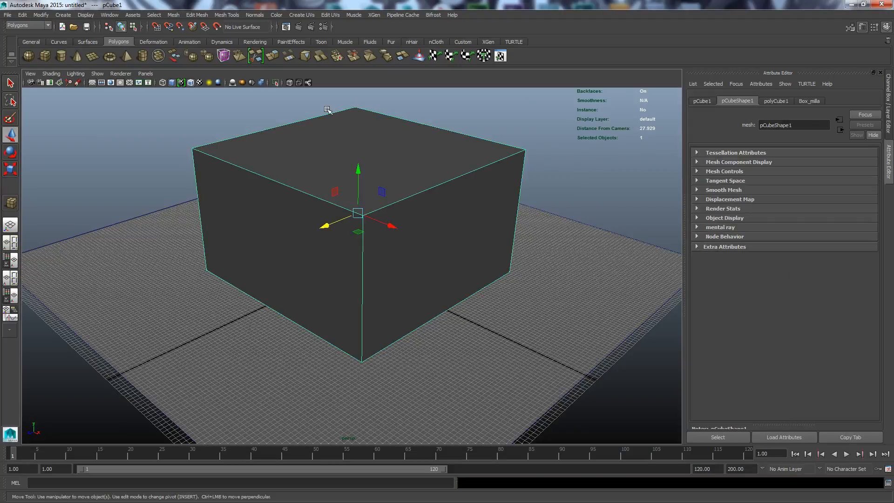
click(107, 17)
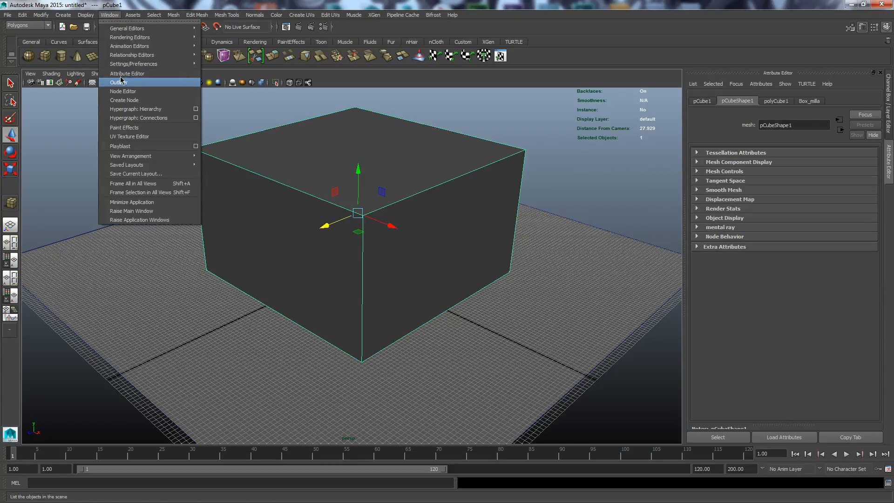
click(128, 137)
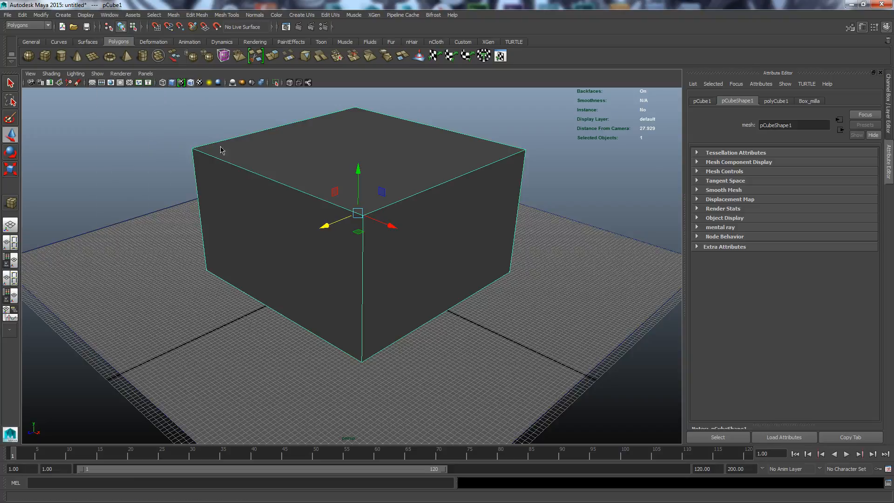
drag(334, 19, 270, 22)
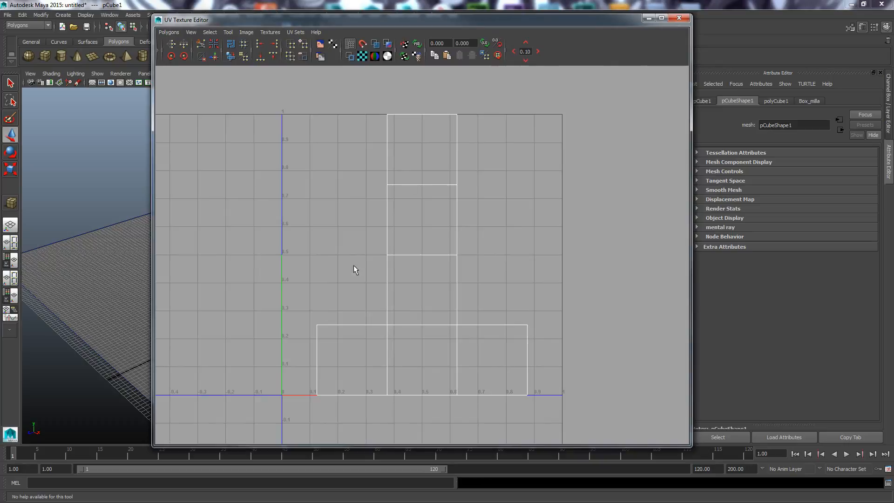
drag(461, 19, 121, 240)
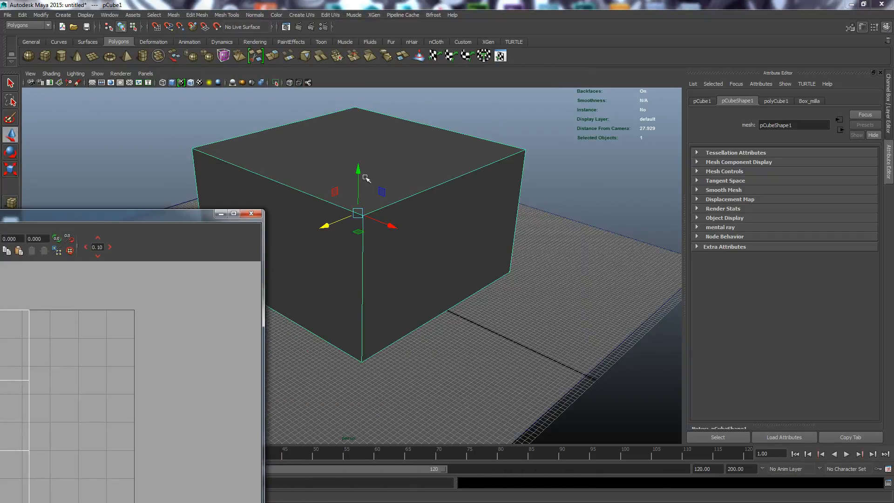
Switch the box to face selection and select its right-hand side face, keeping the UV layout in view.
right_drag(400, 228, 400, 250)
click(405, 238)
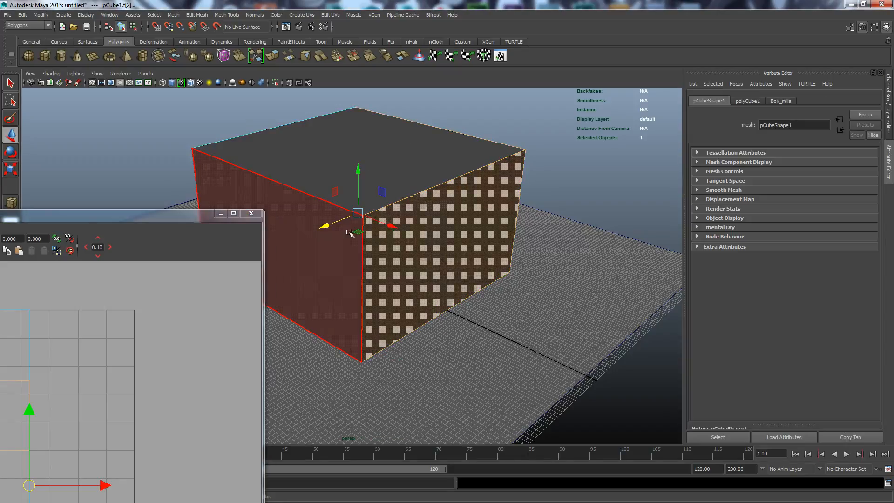
drag(95, 215, 283, 41)
click(497, 222)
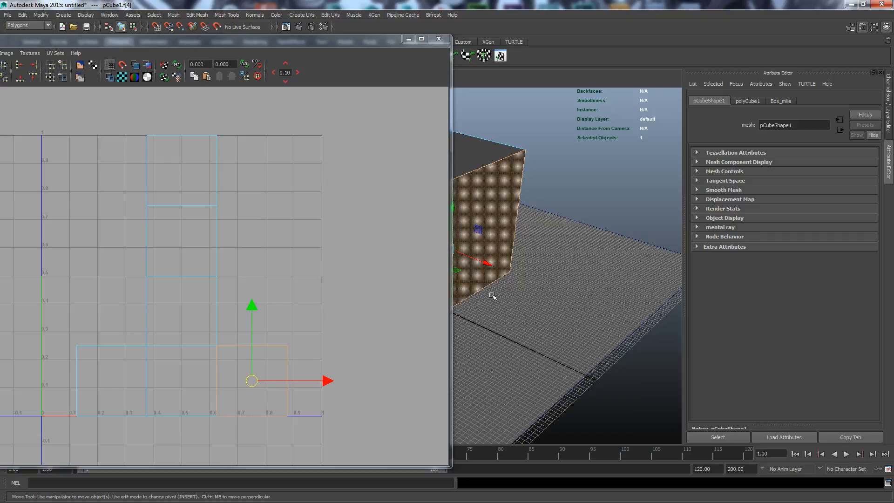
Start a UV Snapshot of the selected face and set its size to 2048 by 2048.
drag(322, 40, 559, 10)
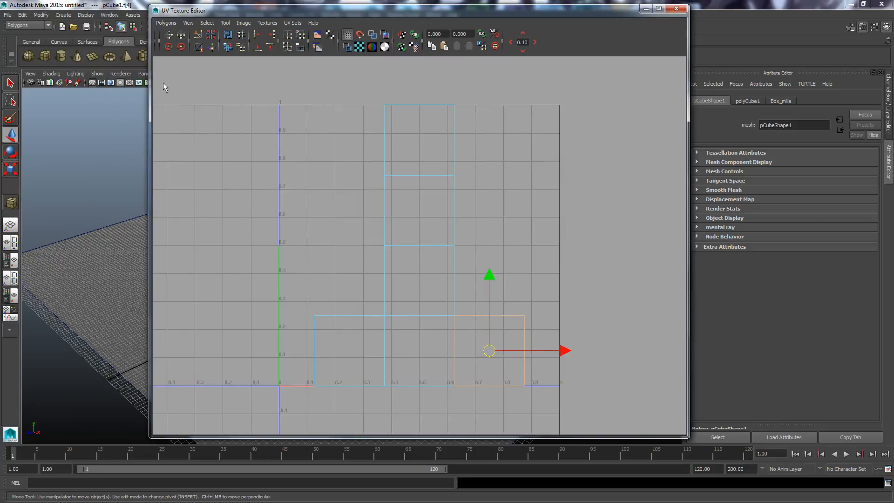
click(166, 23)
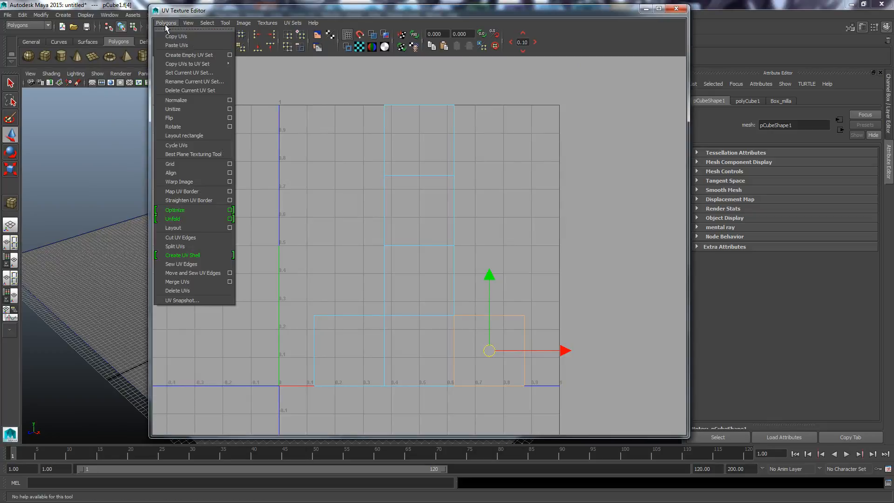
click(180, 301)
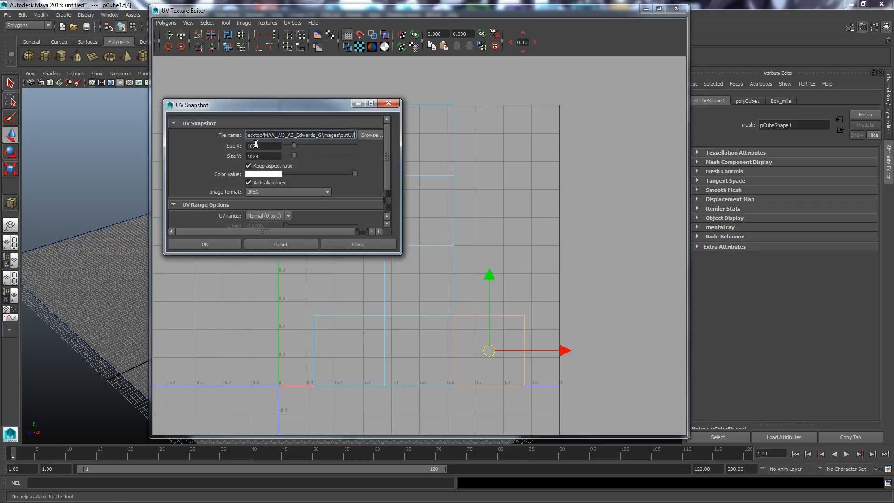
drag(240, 112, 270, 106)
double_click(292, 140)
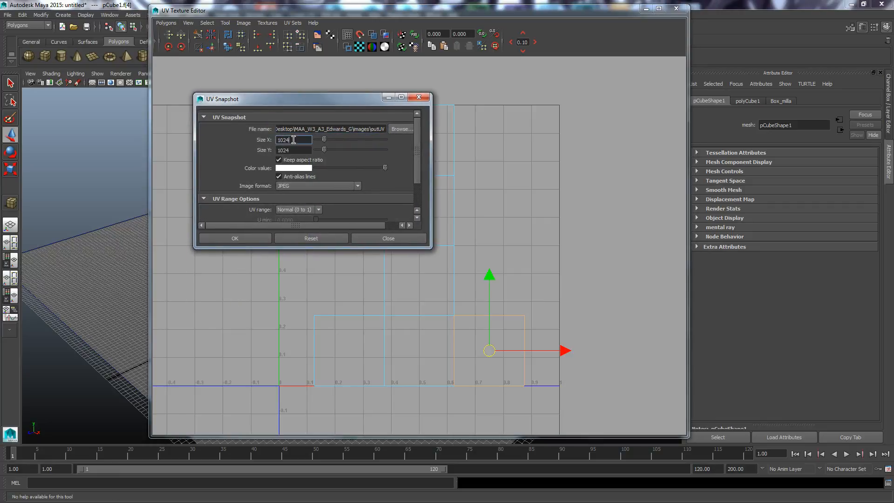
text(21)
key(Return)
text(2048)
click(292, 151)
Set the snapshot's image format to Targa and save the UV snapshot.
click(357, 186)
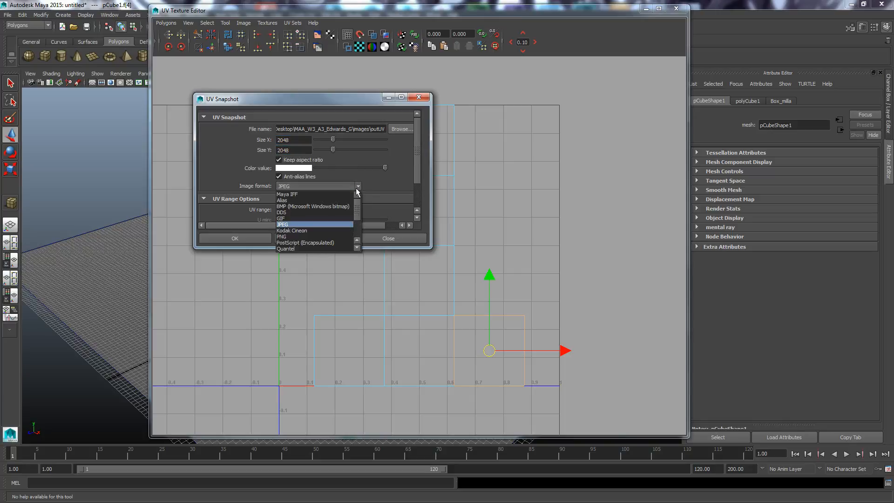
scroll(325, 224, down, 2)
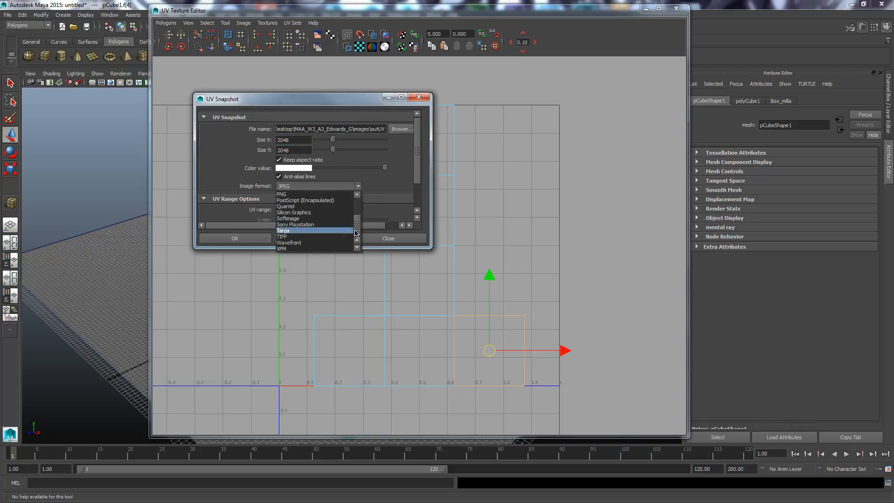
click(307, 230)
drag(417, 151, 419, 172)
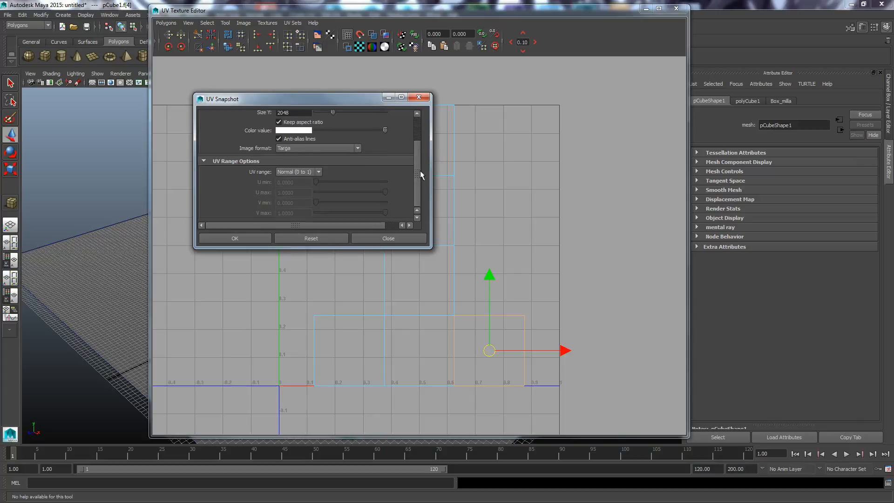
click(243, 237)
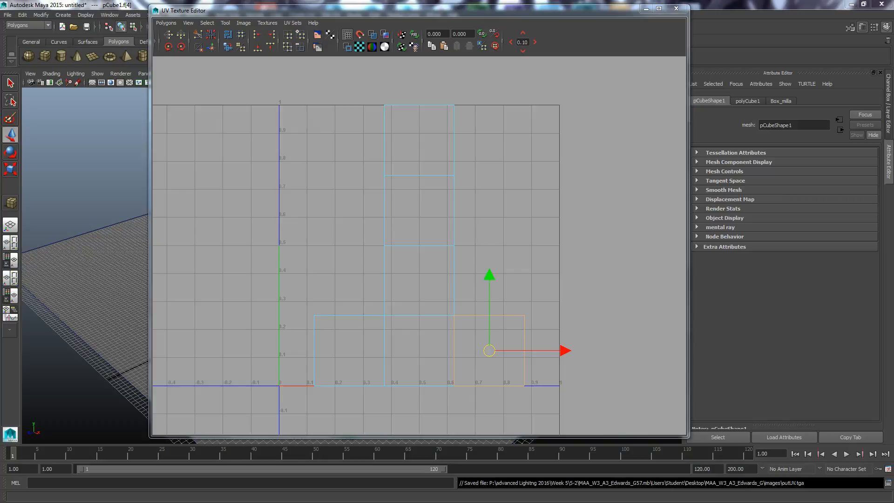
Switch to Photoshop and open uv tempalte.tga from the advanced Lighitng 2016 2-17 folder.
key(alt+Tab)
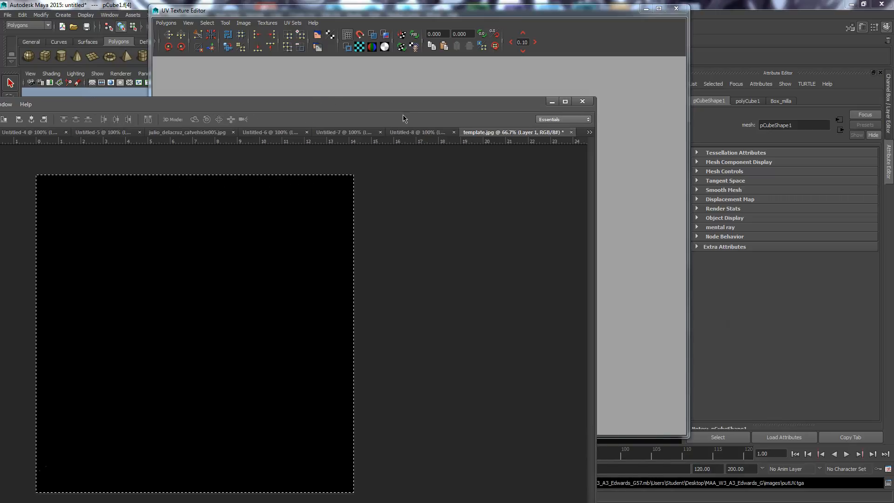
click(564, 102)
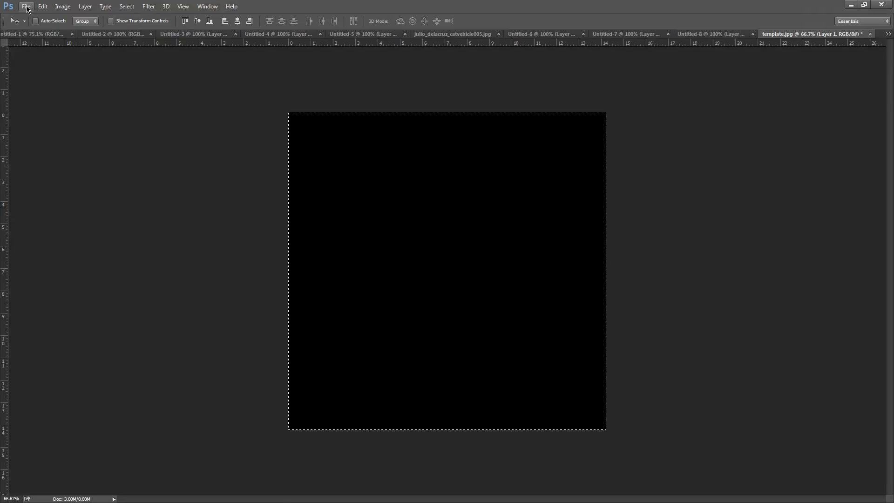
click(26, 7)
click(35, 27)
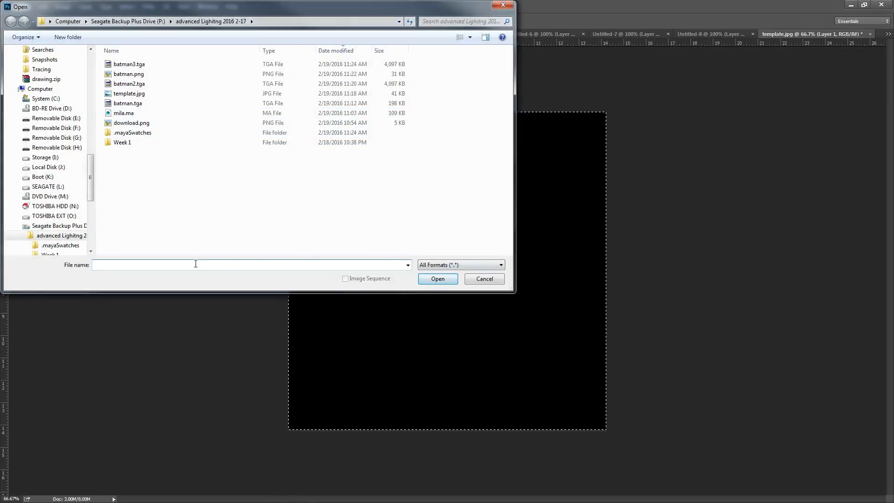
click(342, 51)
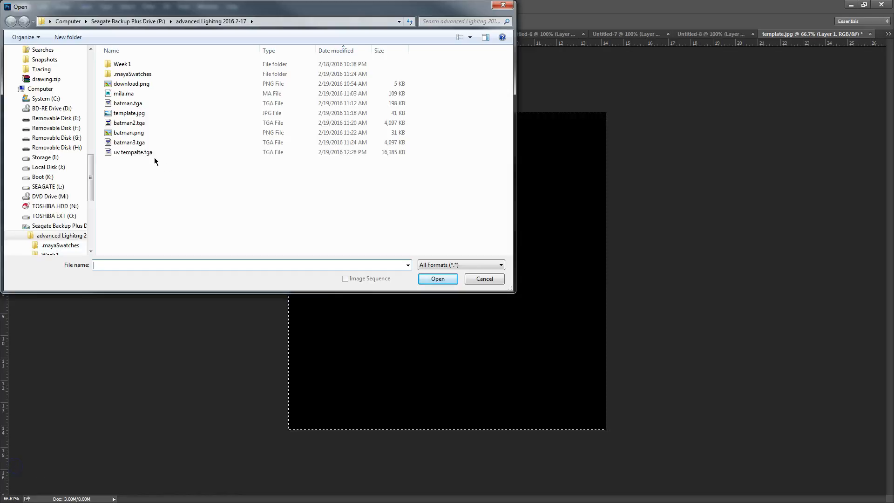
click(154, 154)
click(432, 277)
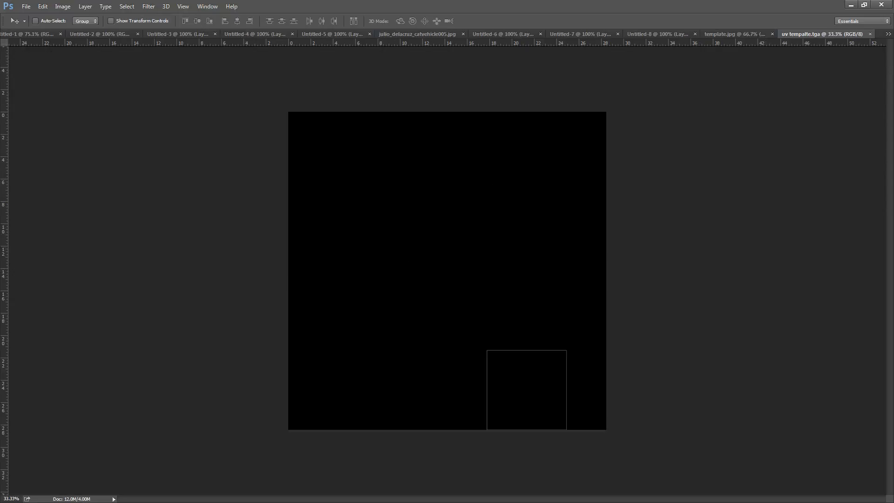
Show the layers and open download.png from the advanced Lighitng 2016 2-17 folder, floating it in its own window.
key(F7)
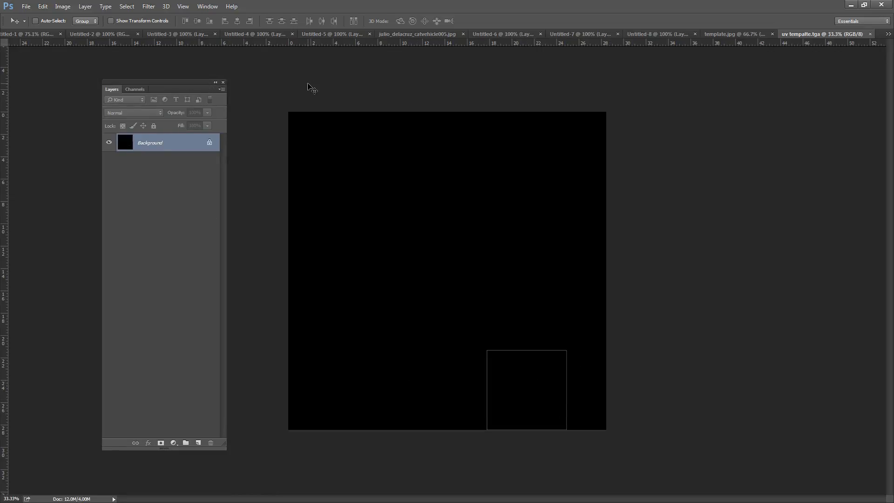
click(29, 9)
click(28, 23)
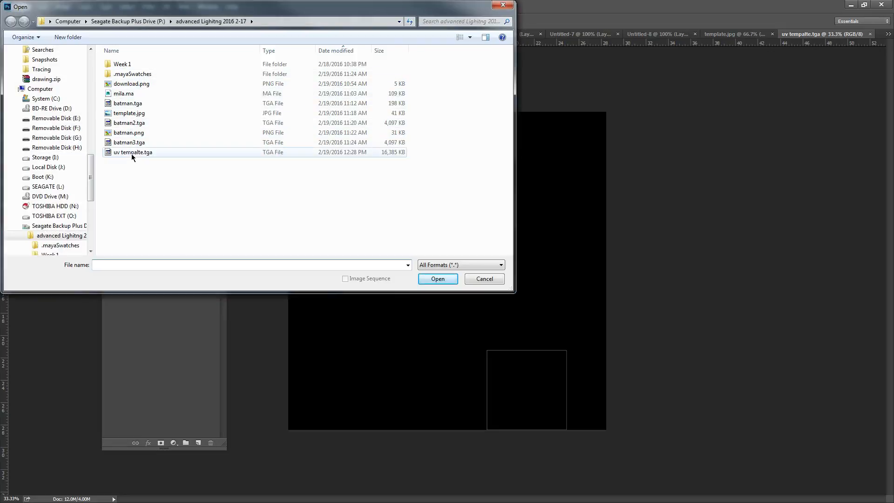
click(130, 143)
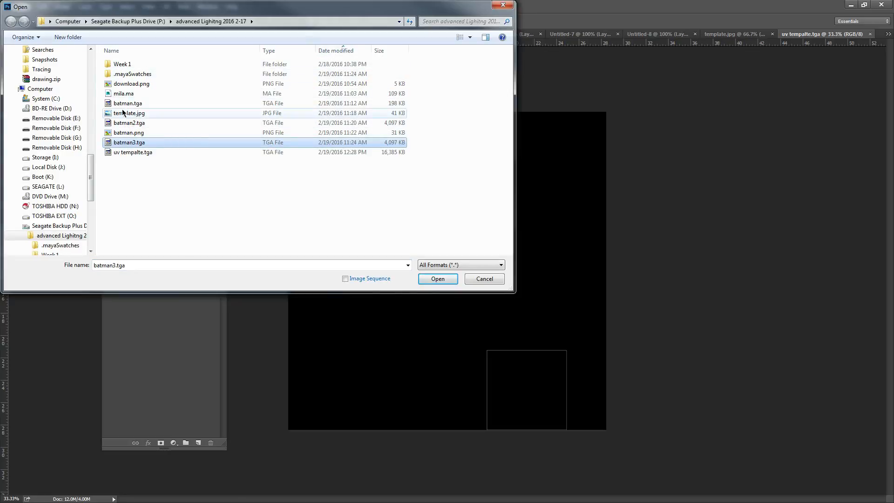
click(128, 85)
click(438, 279)
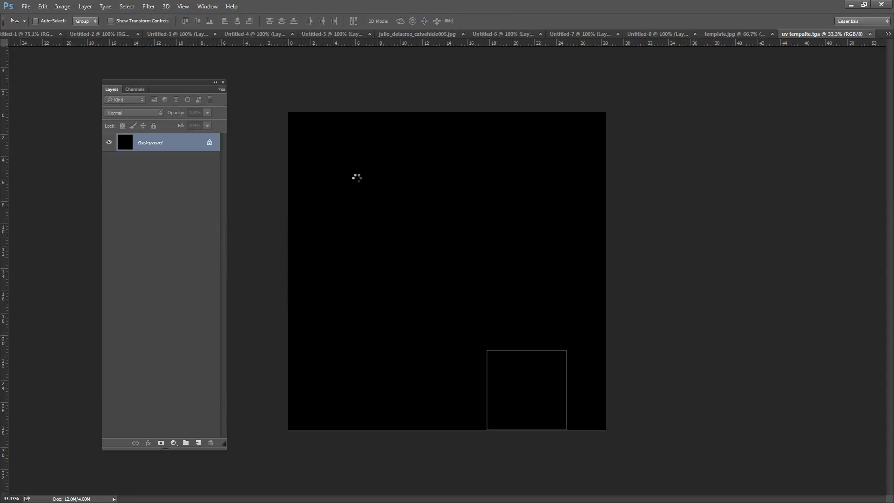
drag(797, 35, 401, 86)
drag(438, 187, 497, 229)
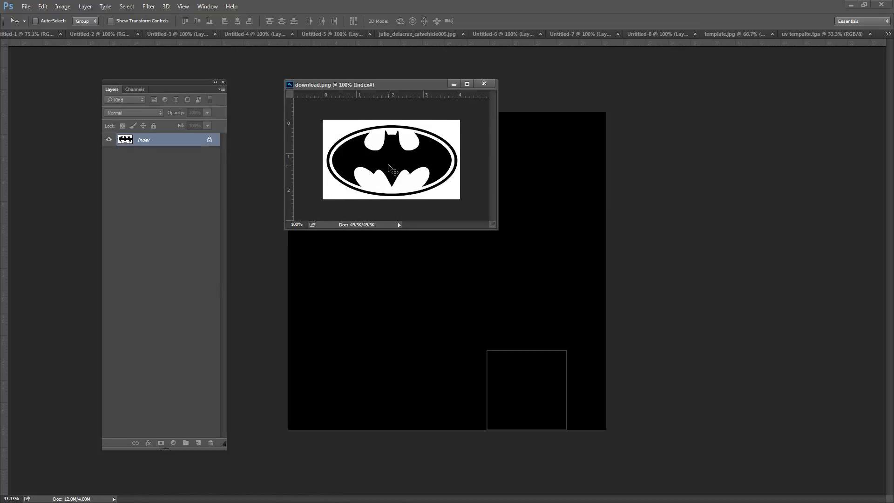
Invert the colors of the Batman logo in download.png and choose Indexed Color as its image mode.
click(65, 7)
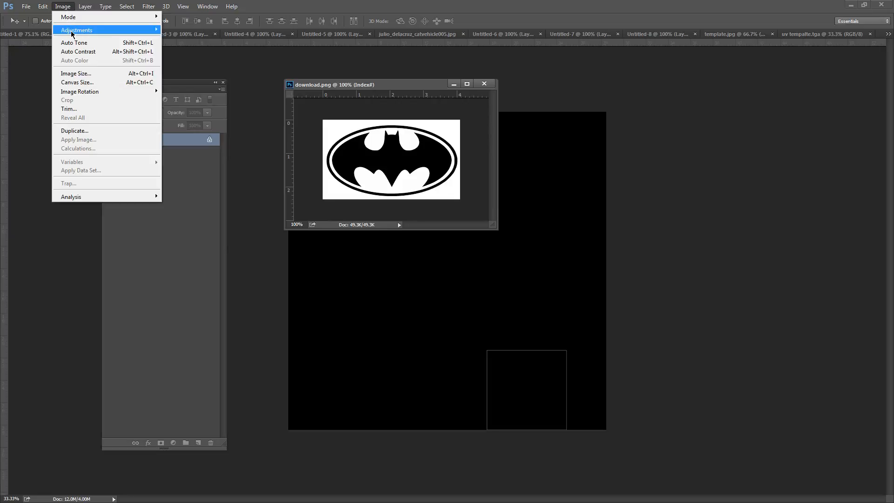
mouse_move(72, 31)
click(201, 135)
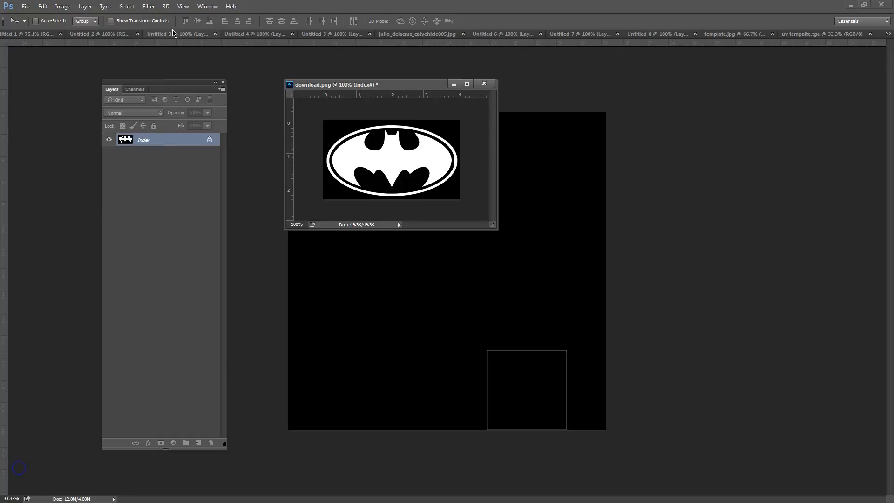
click(62, 7)
mouse_move(72, 18)
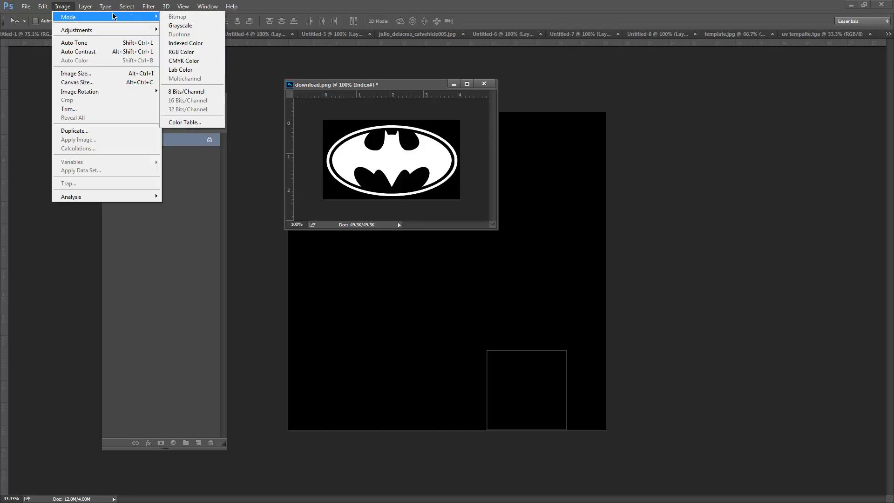
click(188, 43)
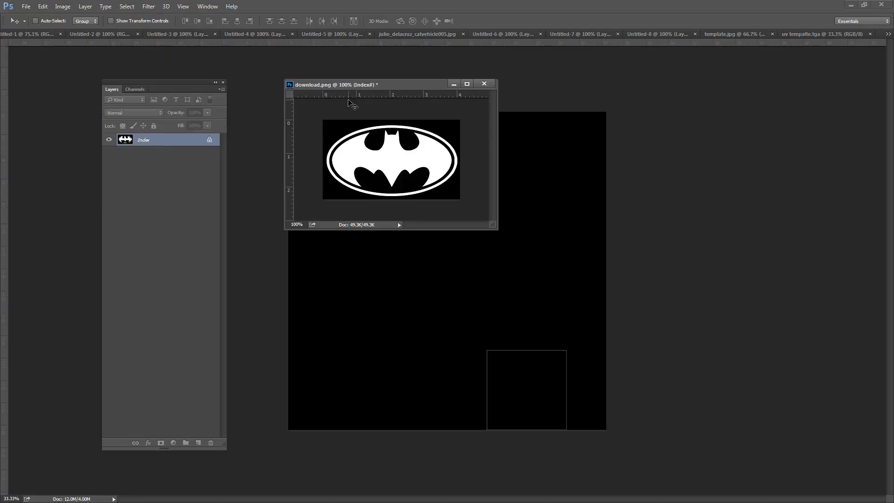
Copy the inverted Batman logo into uv tempalte.tga as a new layer and center it within the UV square outline.
drag(351, 88, 82, 119)
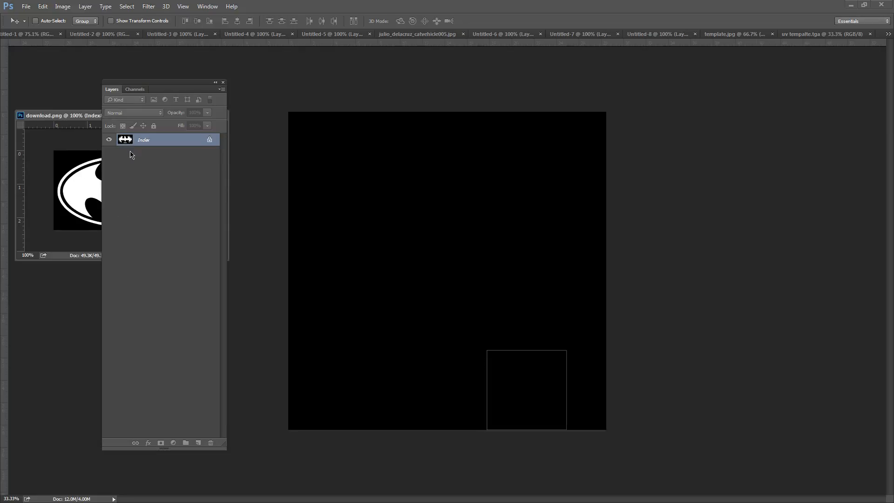
click(350, 136)
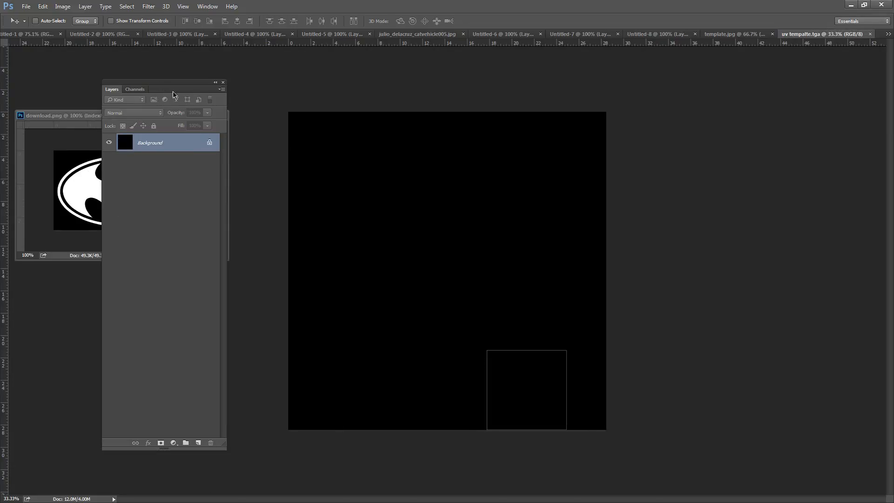
drag(173, 90, 512, 60)
click(75, 197)
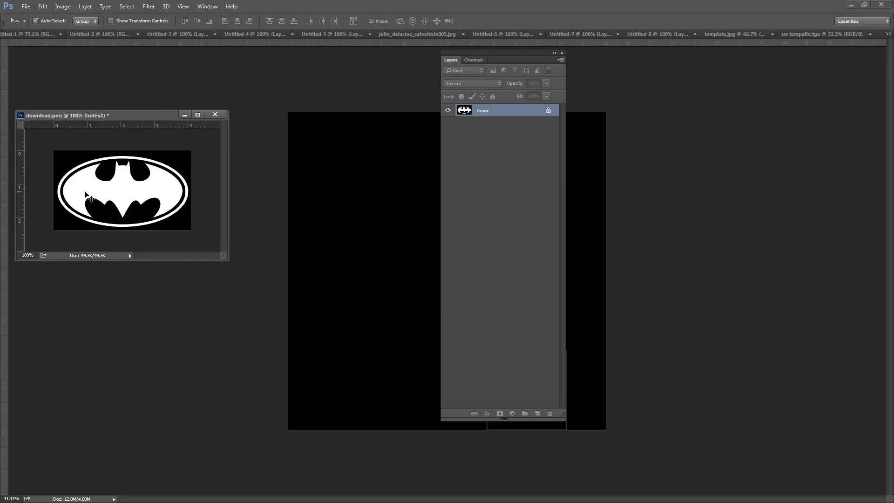
click(391, 257)
drag(498, 67, 191, 113)
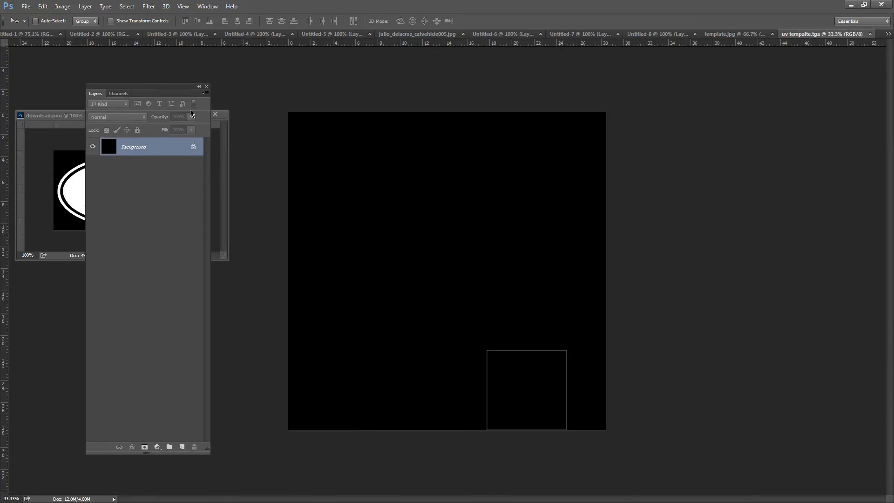
key(ctrl+v)
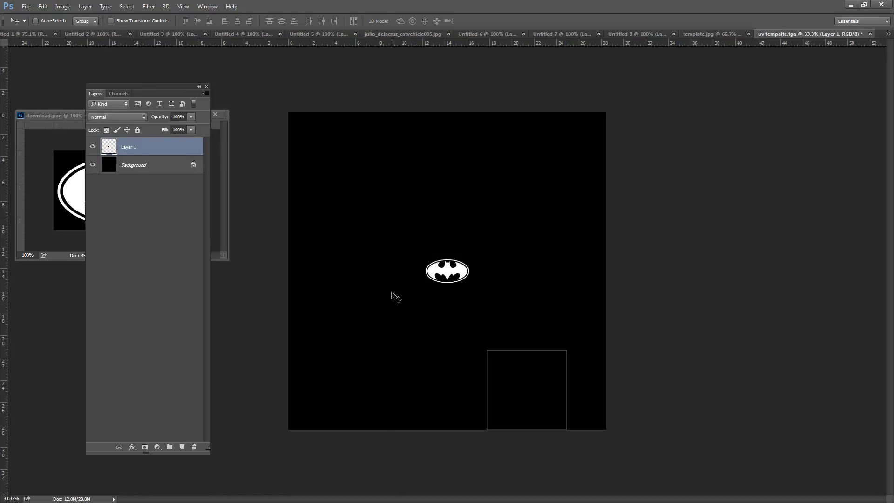
drag(453, 272, 535, 391)
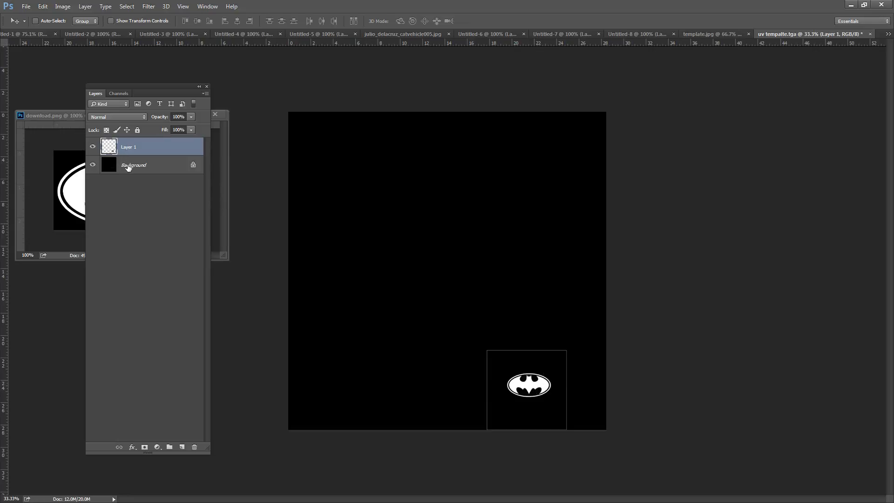
Add a new layer between the logo and the background and fill it with black to cover the UV outline.
click(129, 166)
click(183, 447)
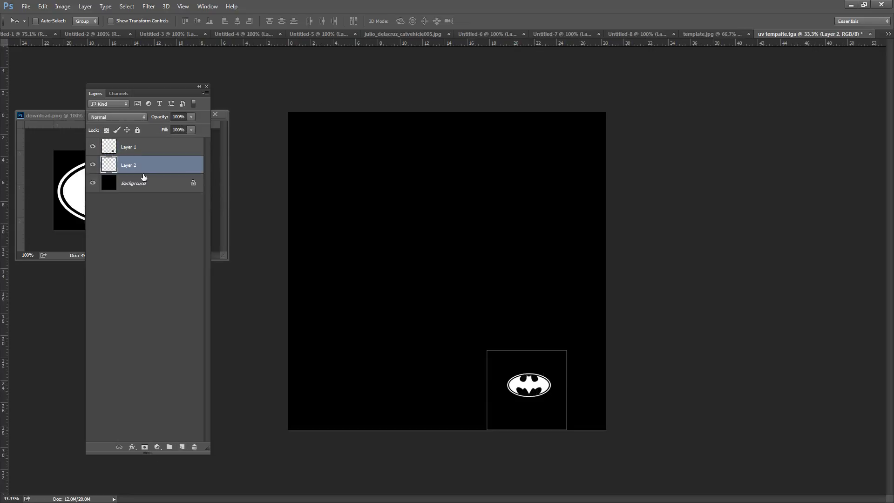
key(alt+BackSpace)
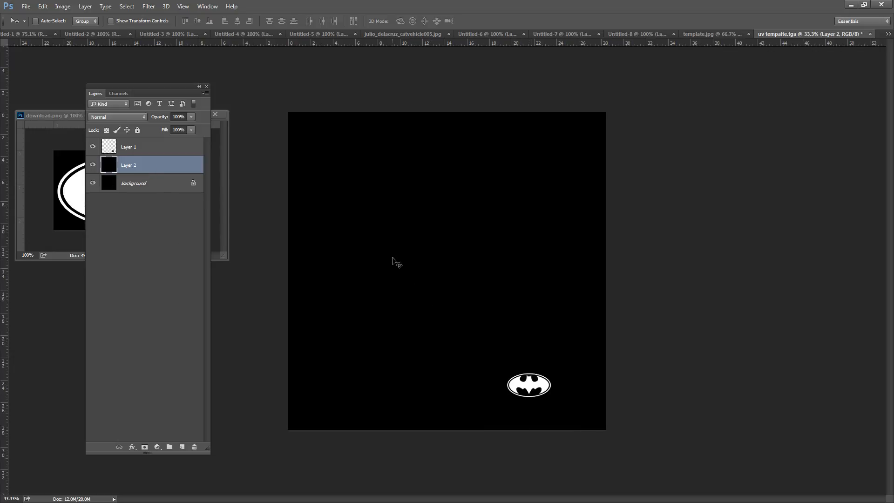
Select the whole canvas and replace the existing Alpha 1 channel with a new Alpha 1 channel containing the logo artwork.
key(ctrl+a)
click(118, 93)
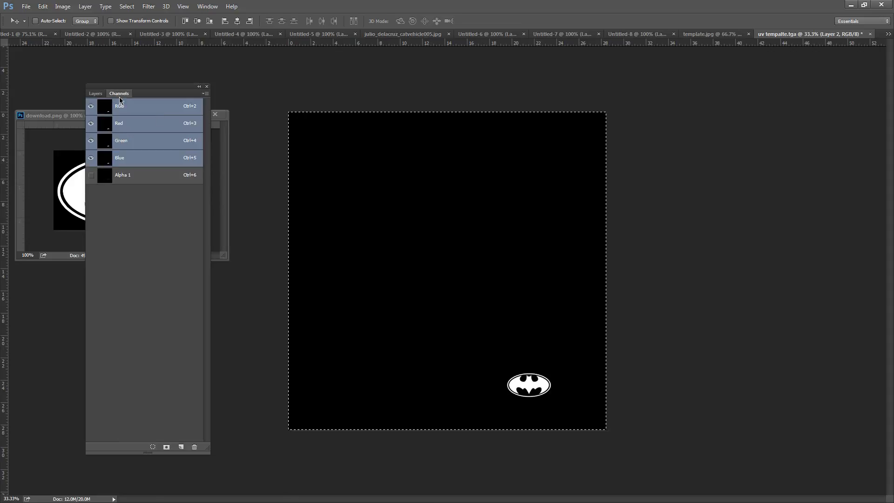
click(138, 181)
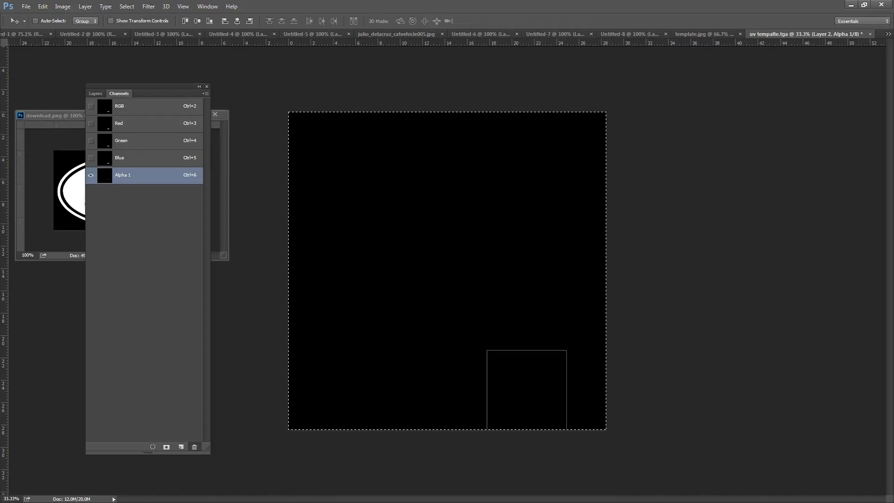
drag(138, 180, 194, 447)
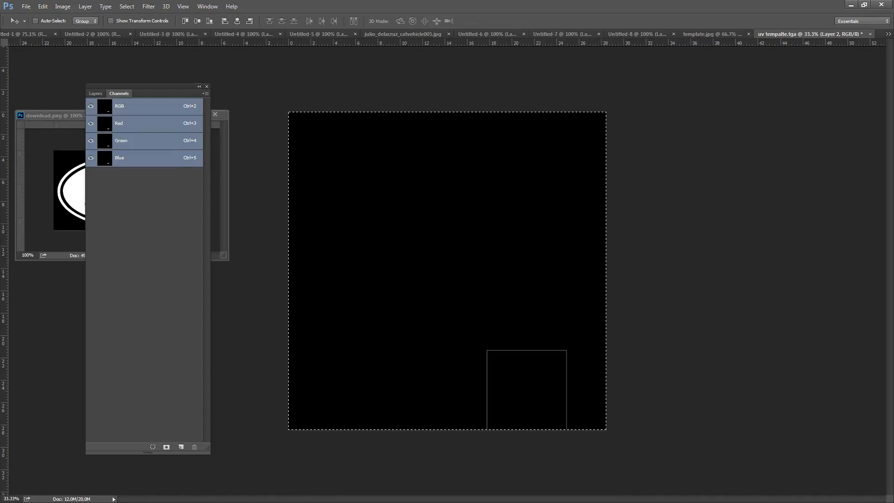
click(205, 93)
click(224, 97)
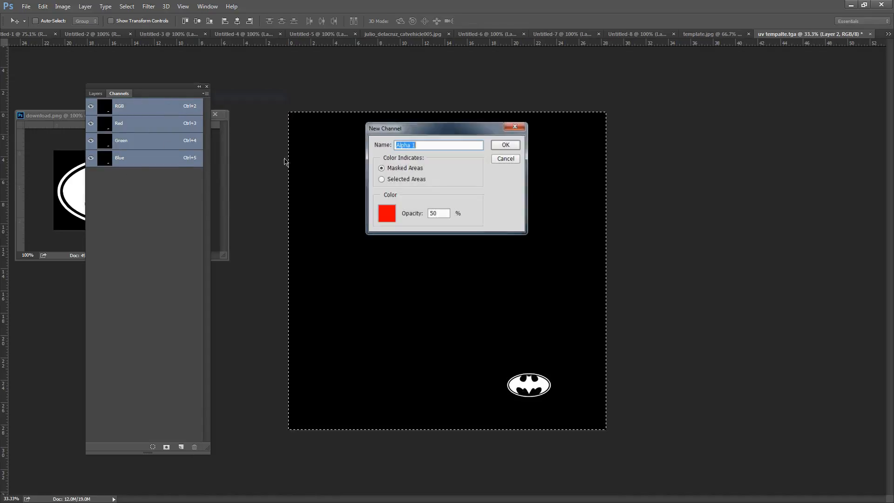
click(507, 145)
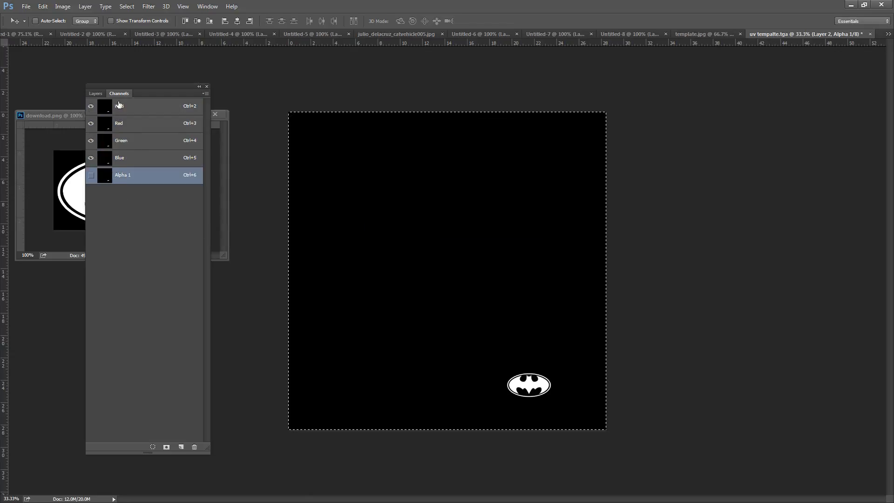
Hide the logo layer and save the image as a 32 bits/pixel Targa file named "batmn logo" with alpha channels.
click(95, 94)
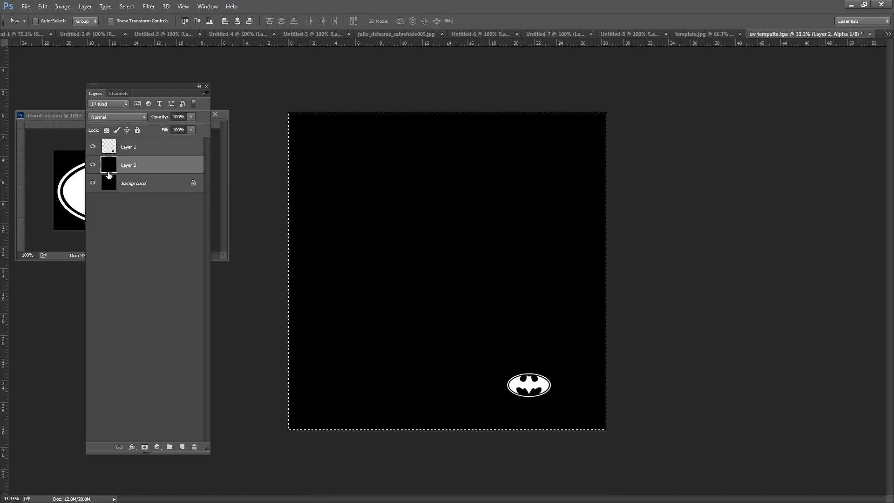
click(93, 148)
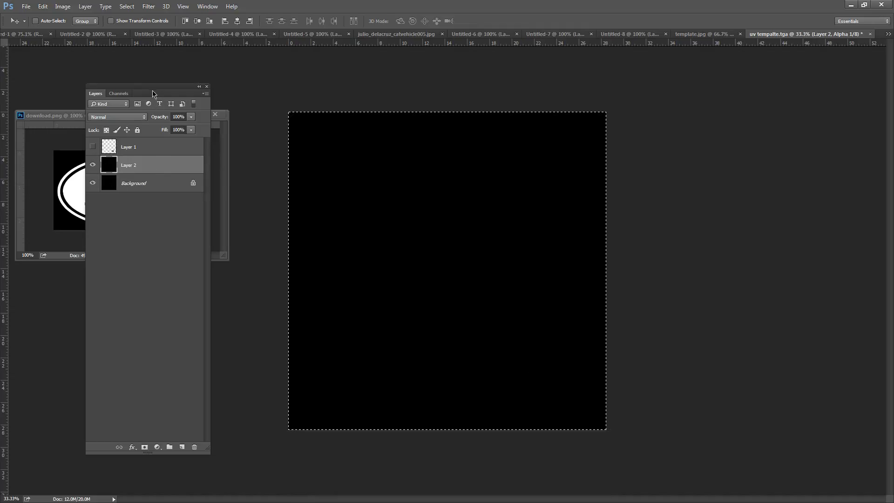
click(26, 7)
click(39, 109)
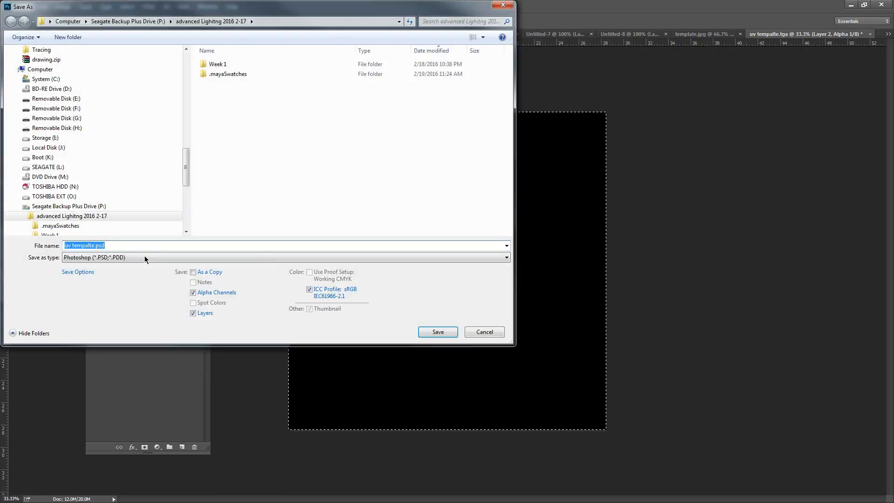
click(145, 260)
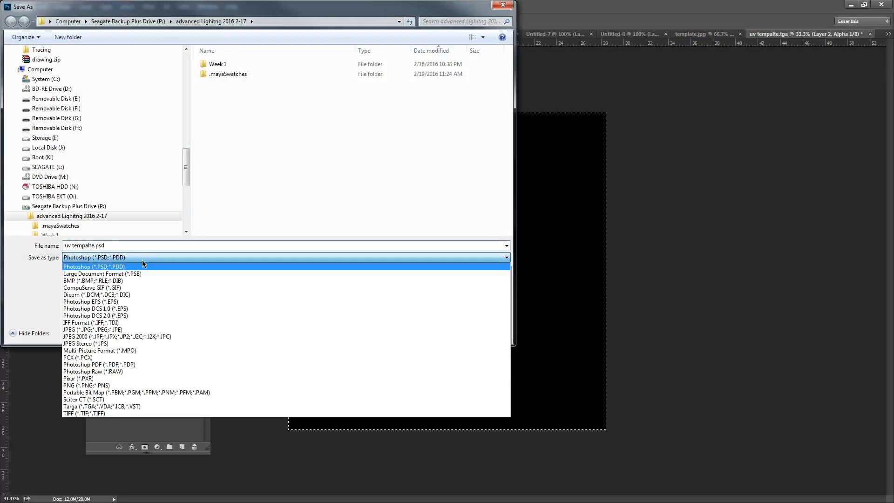
click(94, 405)
click(115, 245)
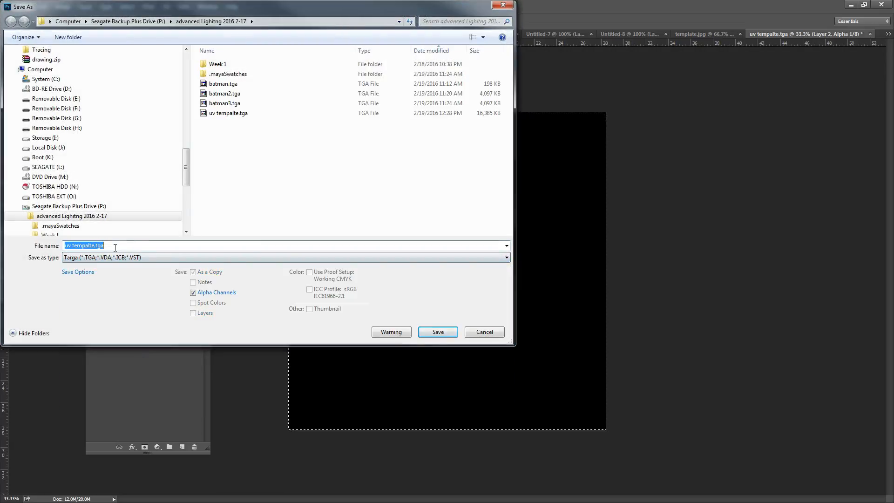
text(b)
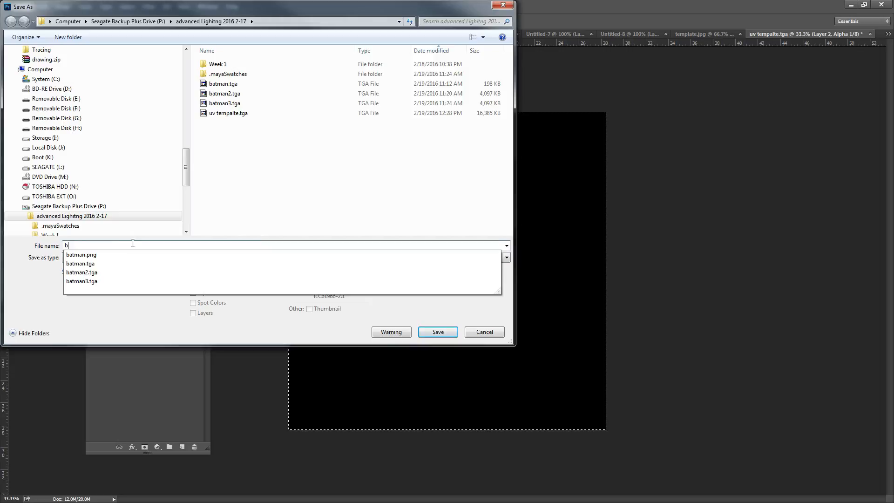
text(atmn logo)
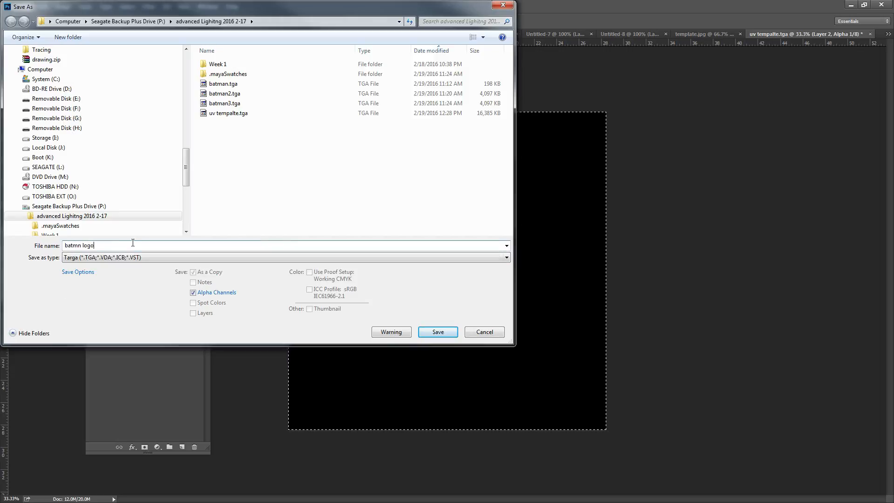
key(Return)
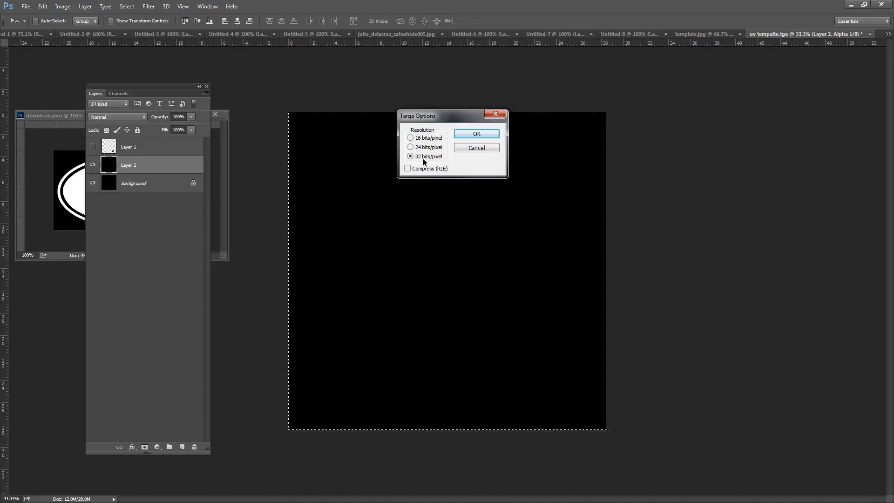
click(475, 135)
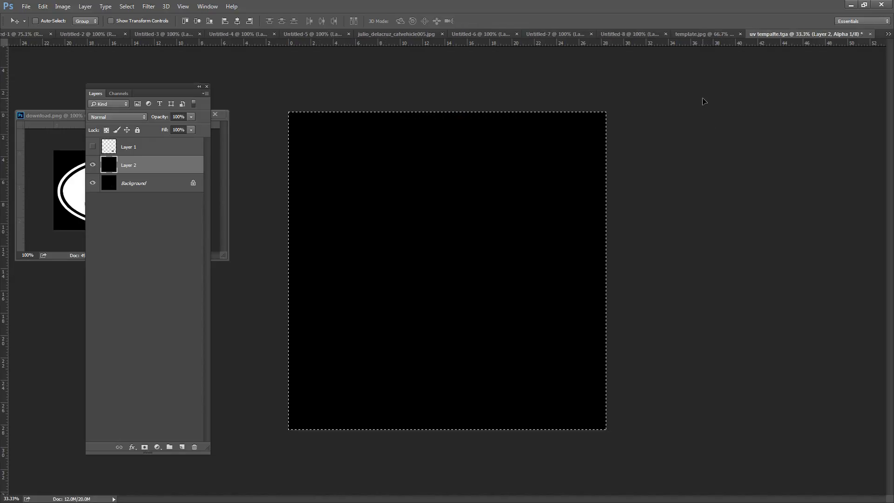
Switch back to Maya, close the UV Texture Editor and open the Node Editor.
click(850, 5)
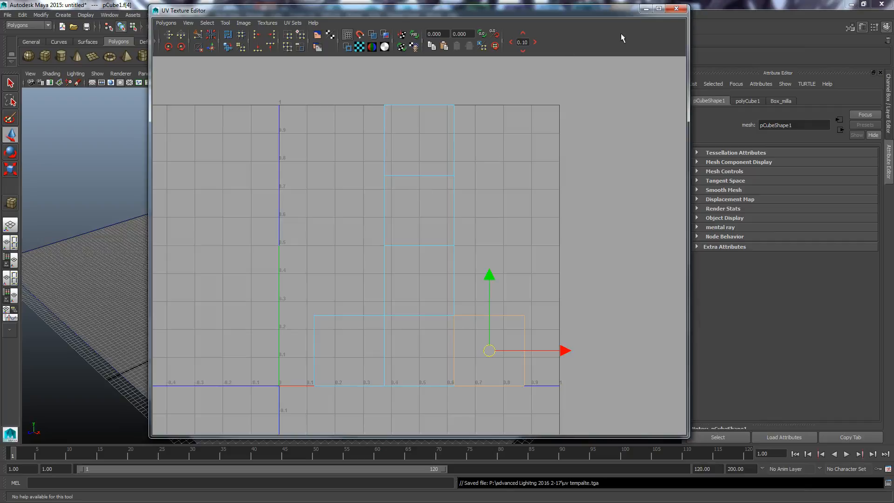
click(676, 9)
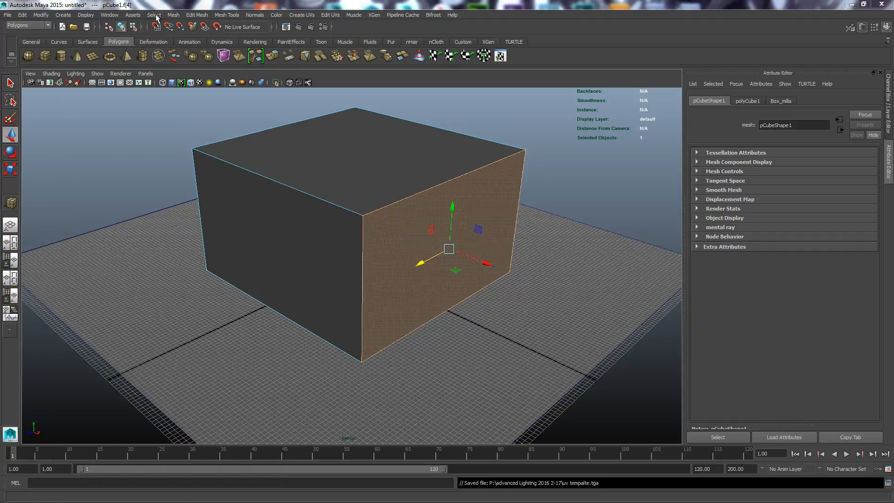
click(110, 16)
click(123, 91)
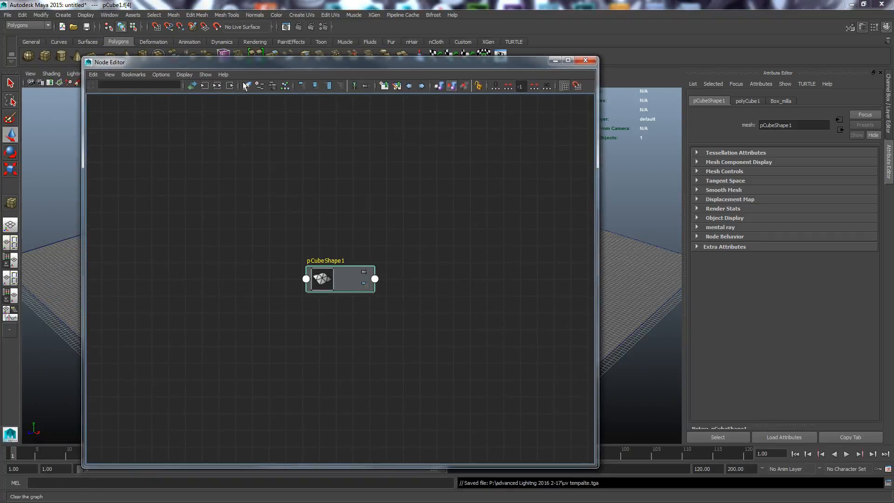
Clear the Node Editor graph and display the box's Box_milla material network in it.
click(248, 87)
drag(298, 62, 333, 106)
click(297, 245)
right_drag(281, 219, 282, 239)
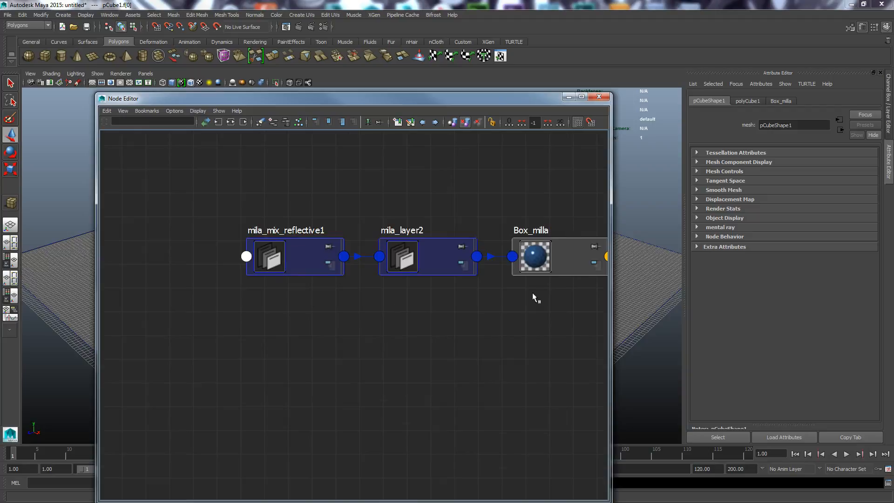
Add a weighted Diffuse Reflection layer to the Box_milla material.
click(574, 249)
drag(511, 103, 352, 56)
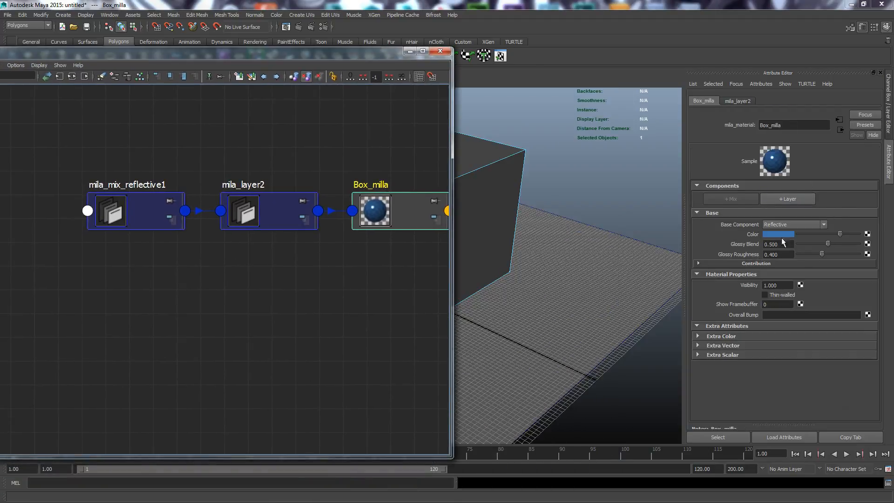
click(783, 199)
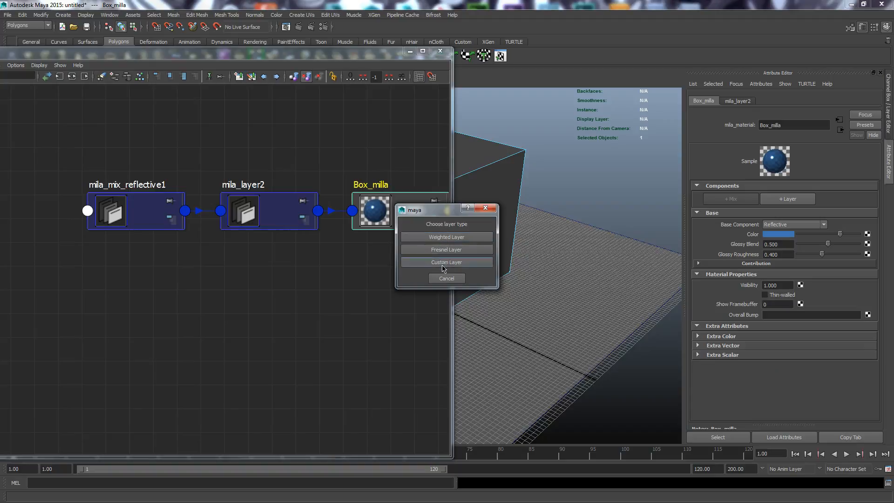
click(448, 238)
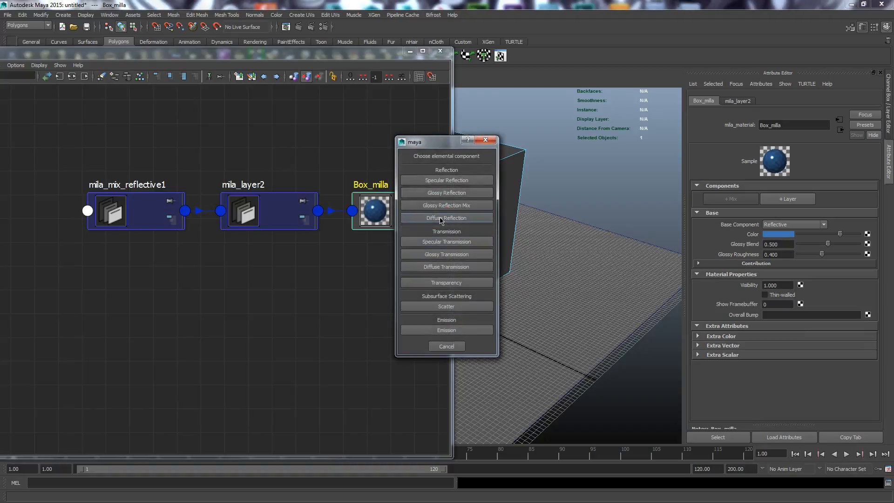
click(441, 219)
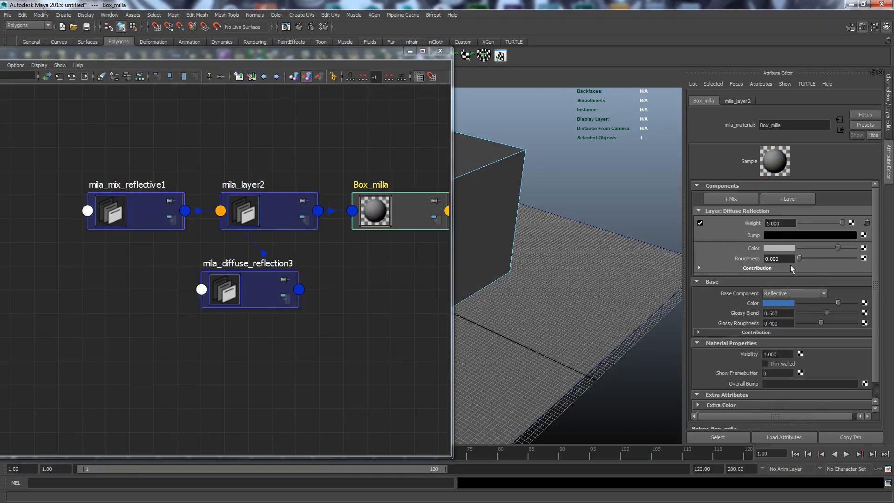
scroll(877, 270, down, 2)
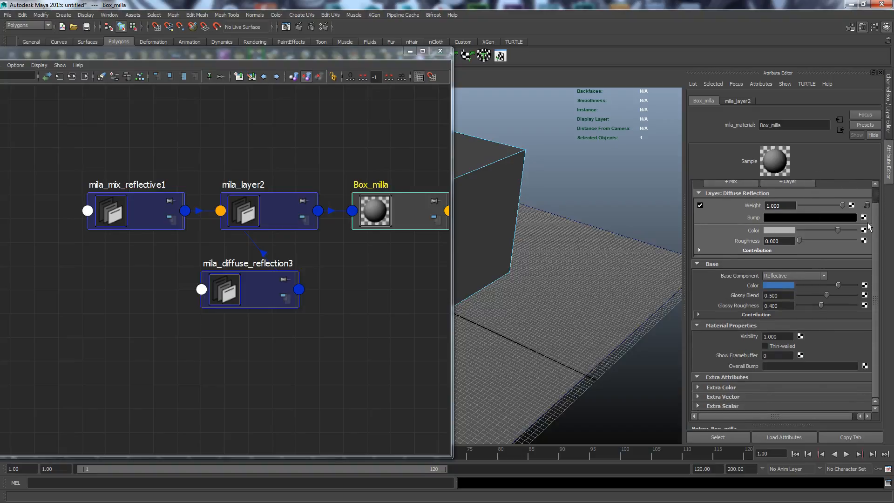
scroll(876, 219, up, 2)
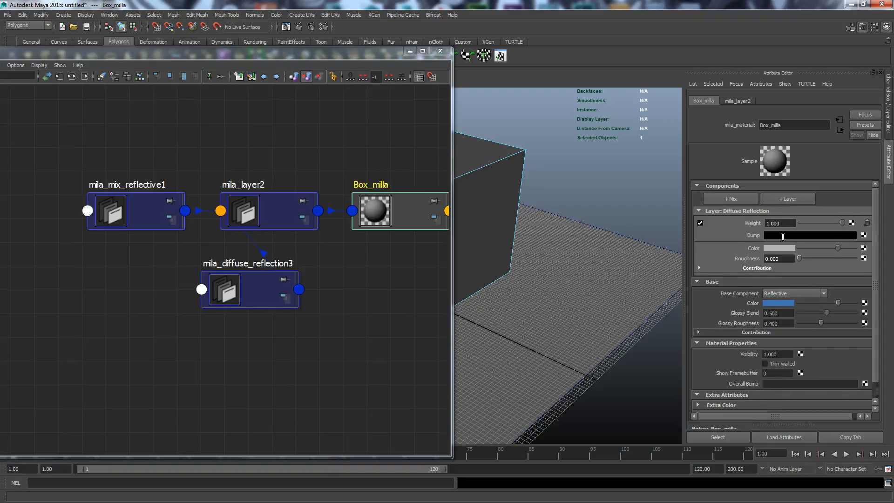
Render the perspective view with mental ray to check the box with its new diffuse layer.
drag(372, 54, 488, 152)
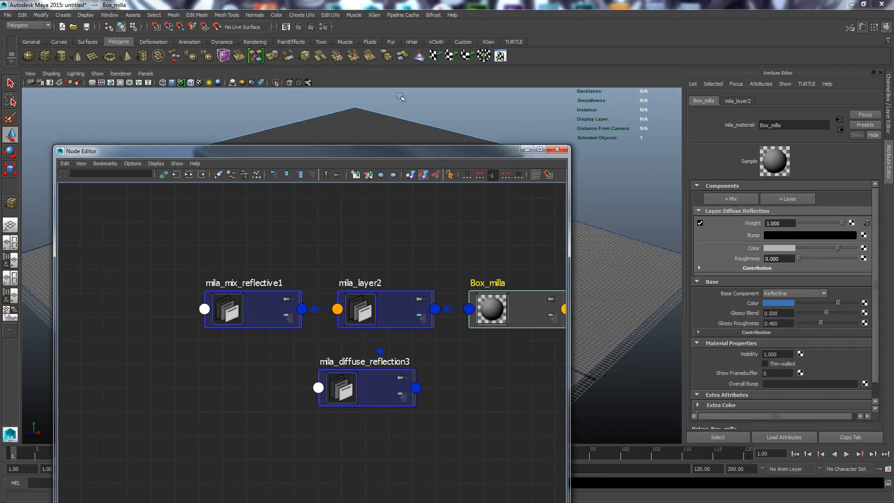
click(286, 27)
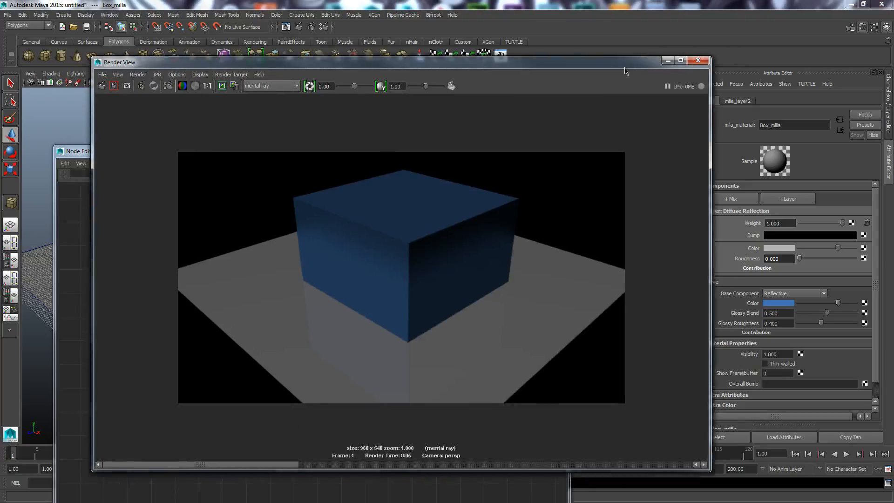
click(89, 67)
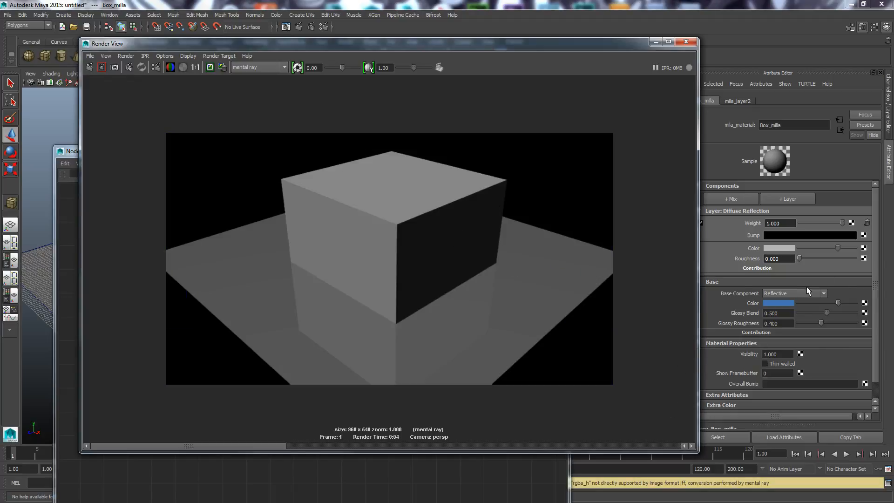
drag(606, 52, 0, 111)
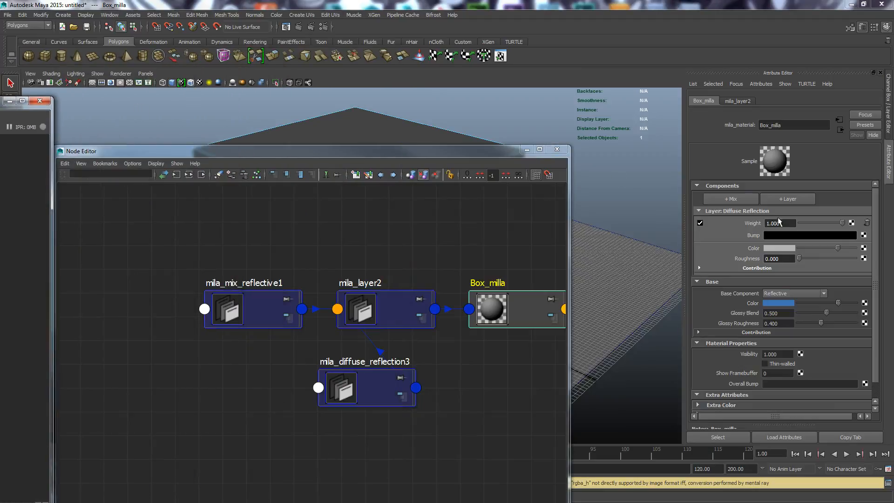
Map the diffuse layer's Weight with a file texture using batmn logo.tga, and close the Node Editor.
click(851, 223)
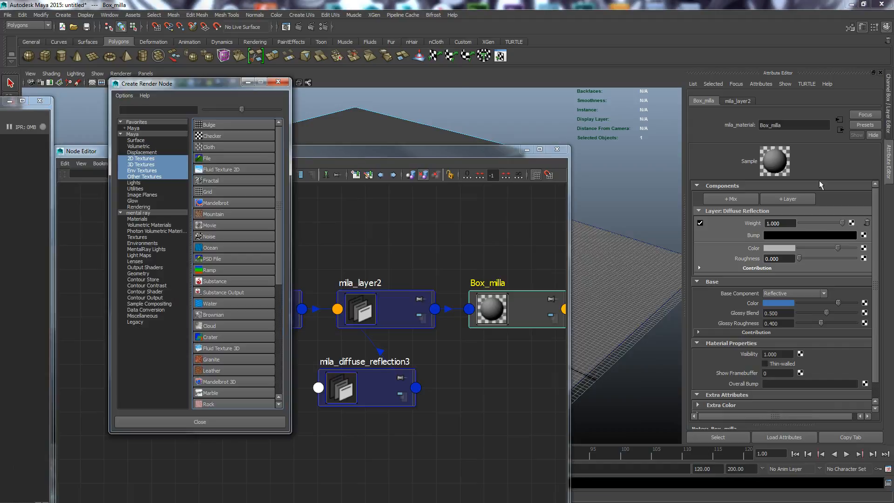
click(213, 159)
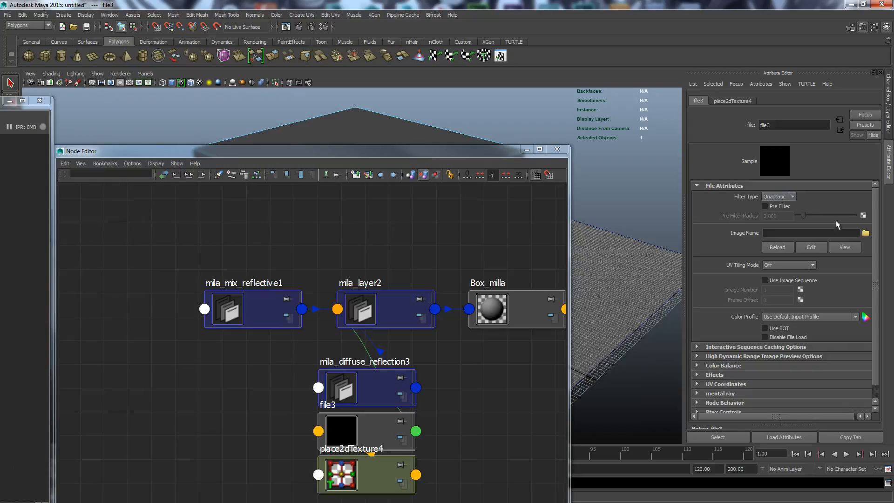
click(865, 234)
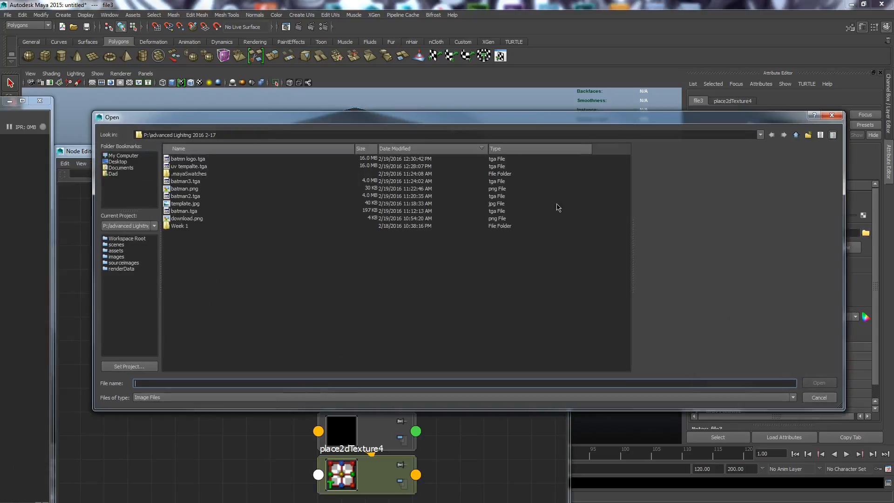
click(185, 160)
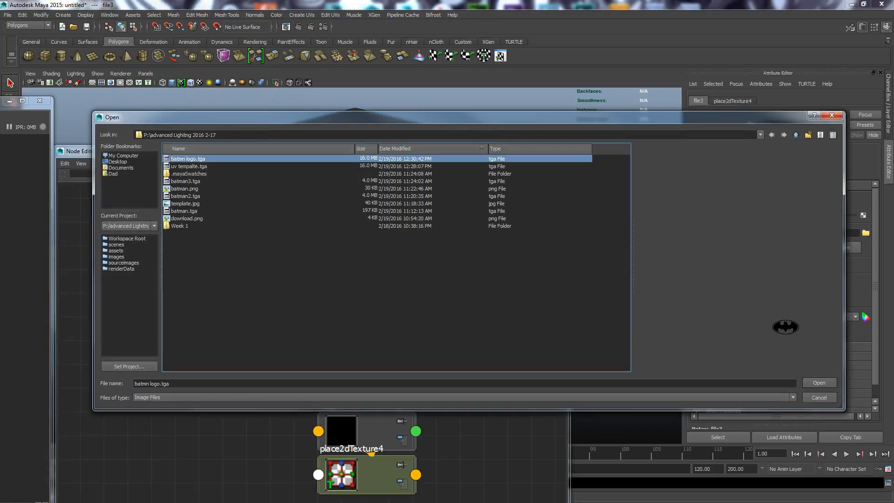
drag(753, 119, 597, 66)
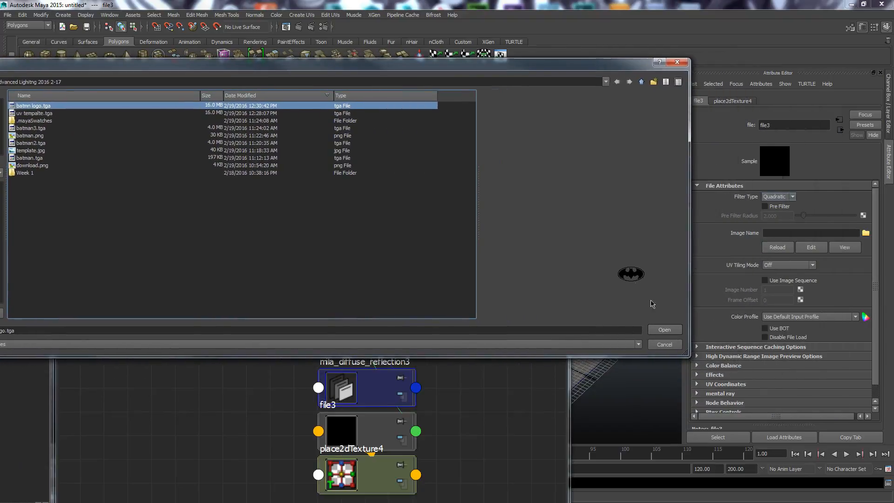
click(664, 333)
click(557, 151)
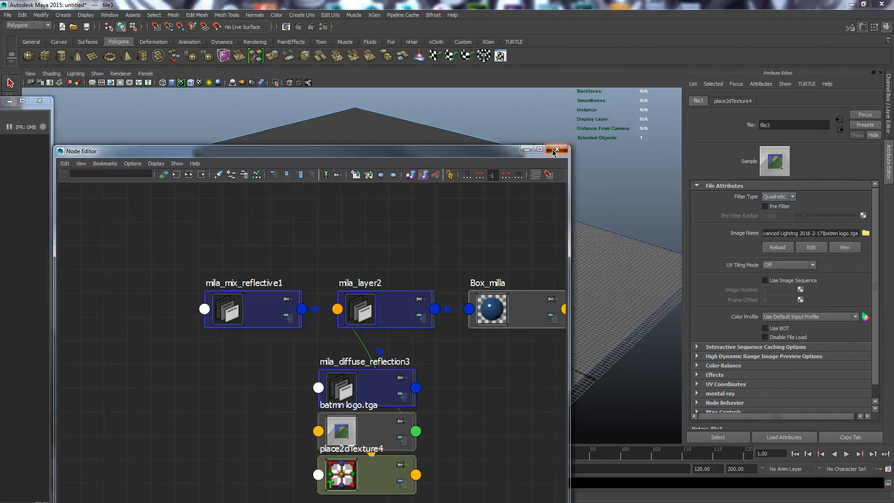
Re-render the scene to check the logo mask on the box, and minimize the Render View.
drag(0, 101, 451, 28)
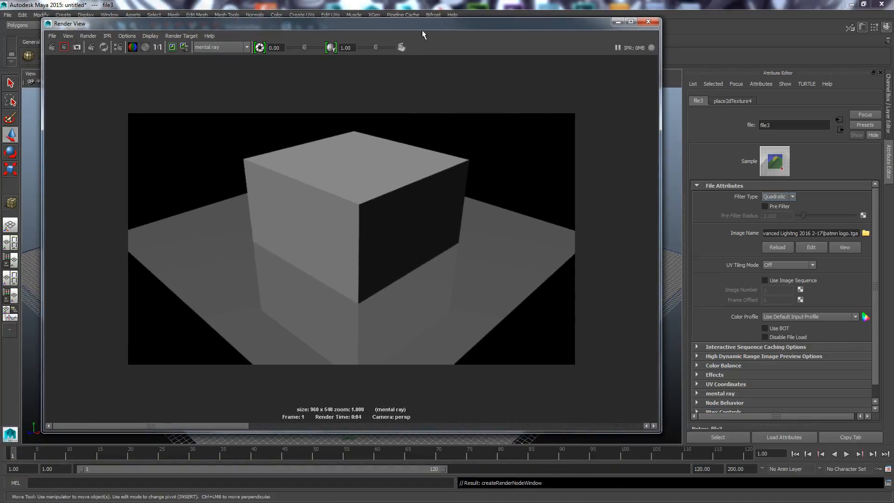
click(52, 48)
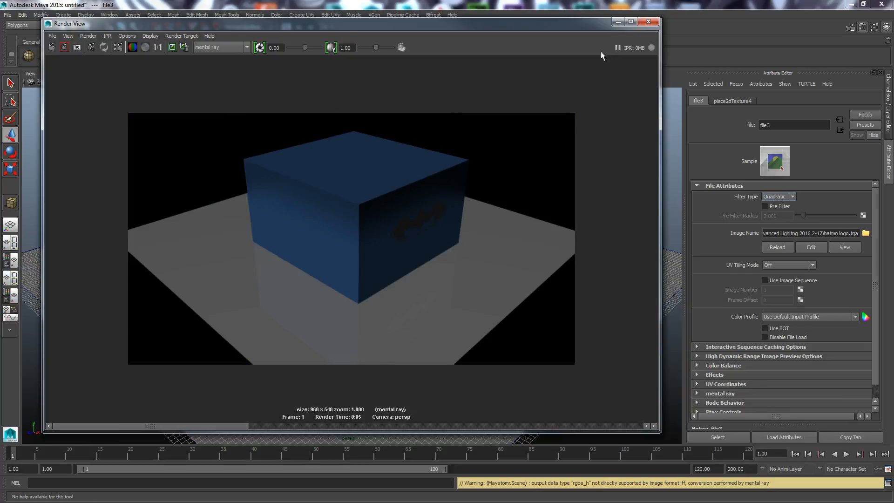
click(617, 22)
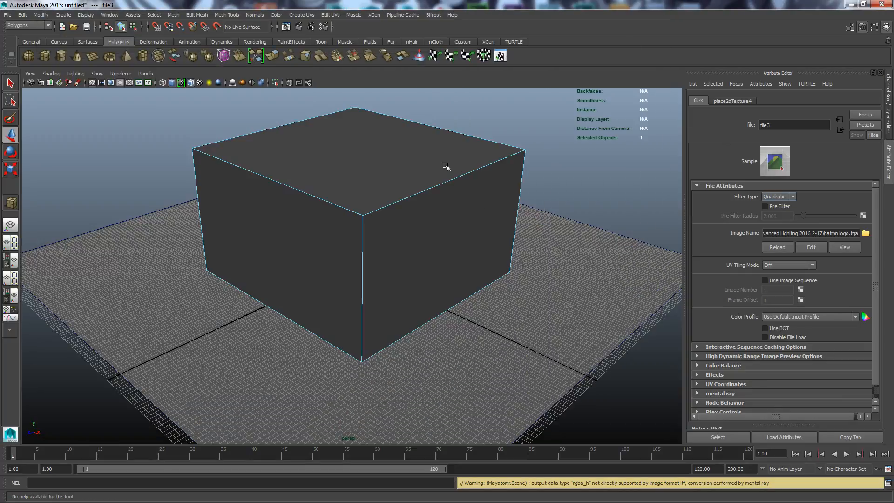
Reopen the Node Editor, clear it and graph the material network of the box's selected top face.
click(109, 15)
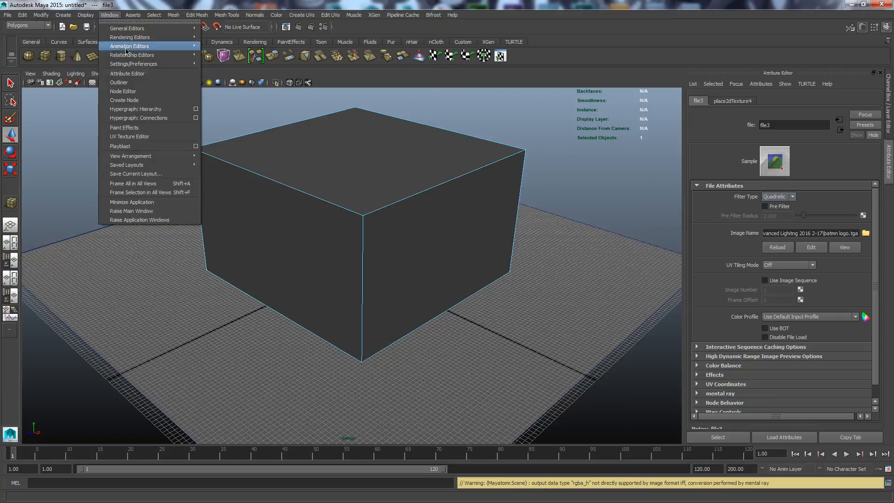
click(123, 91)
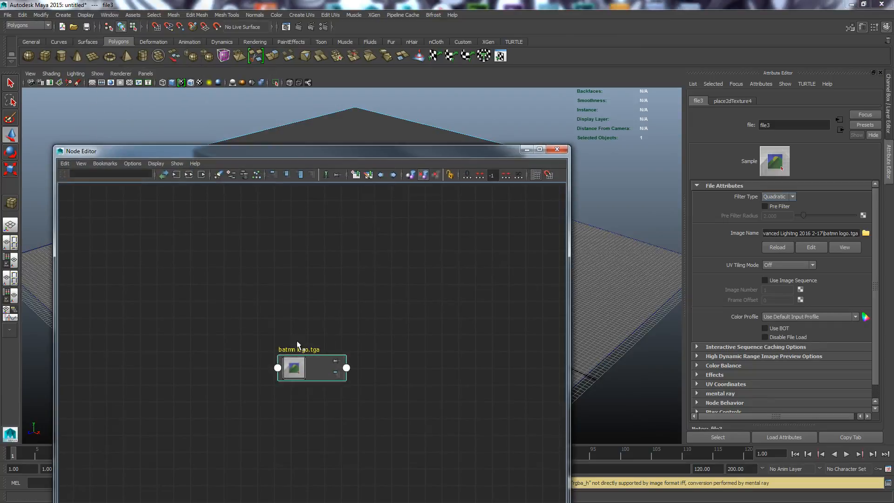
click(218, 174)
right_drag(210, 307, 203, 328)
drag(321, 155, 317, 226)
click(329, 176)
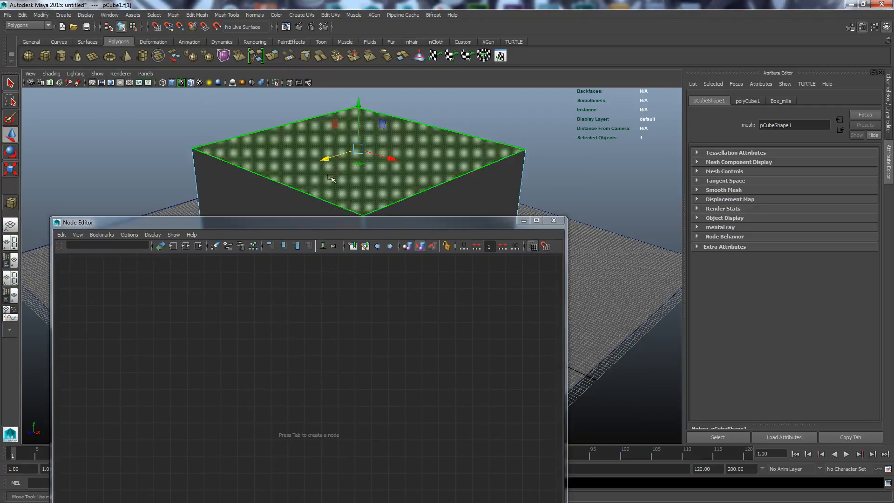
right_drag(256, 326, 261, 345)
drag(307, 222, 251, 29)
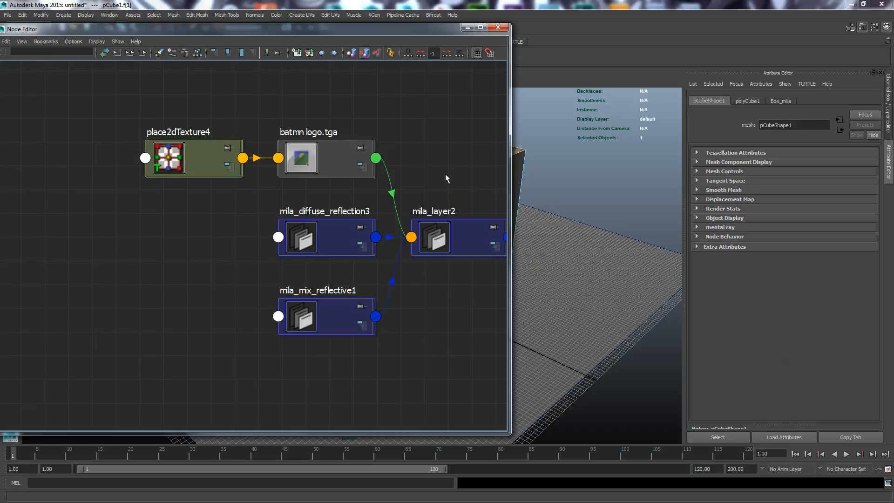
alt+middle_drag(440, 150, 144, 142)
Set the Diffuse Reflection layer's color on Box_milla to red and close the Node Editor.
click(329, 247)
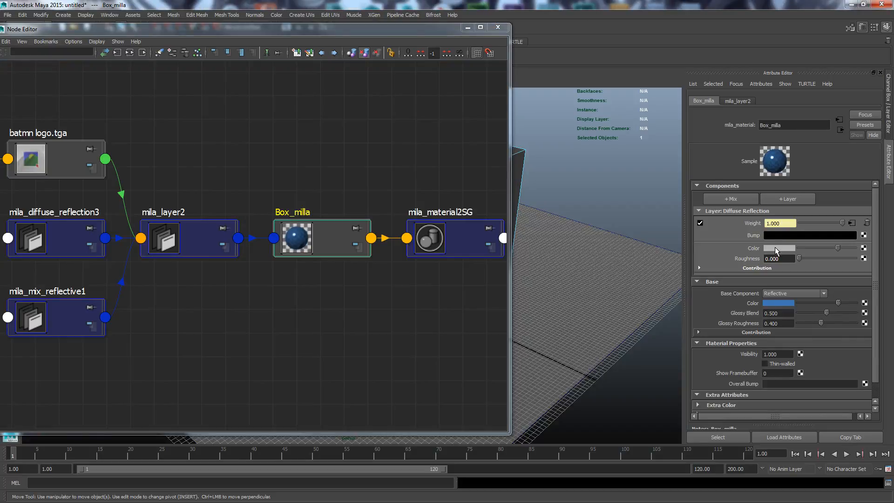
click(775, 248)
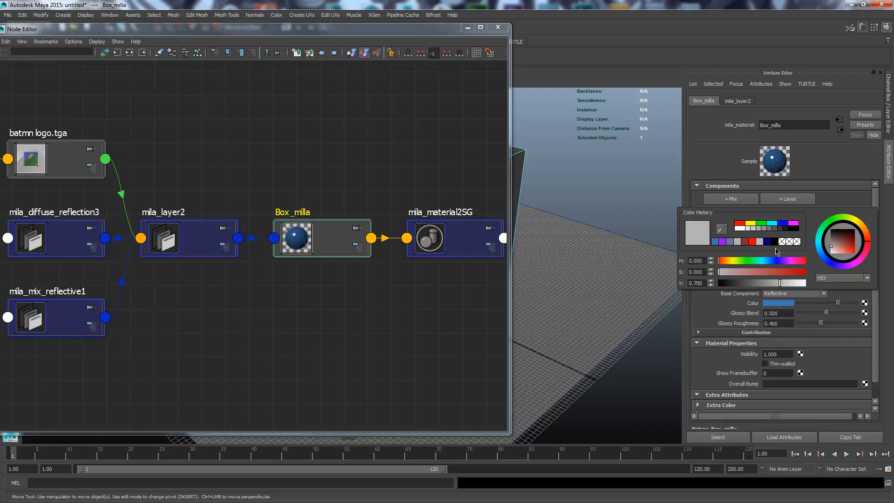
click(737, 224)
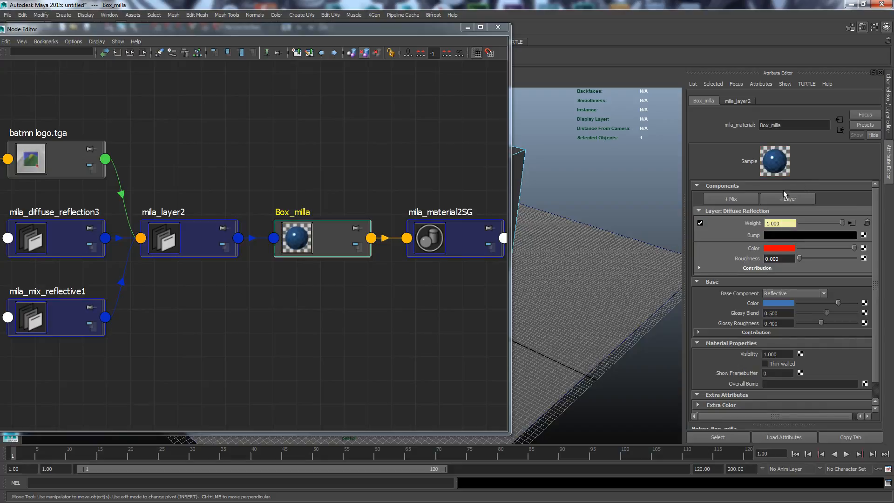
click(328, 30)
drag(450, 29, 0, 50)
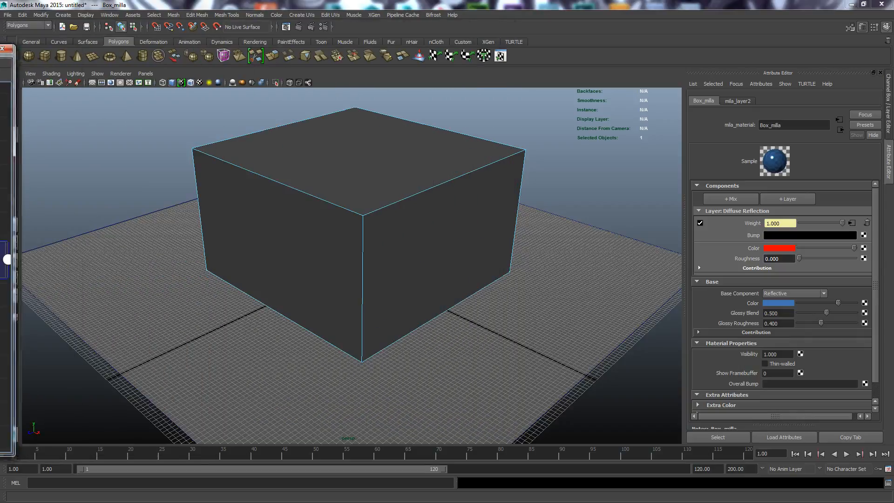
click(5, 48)
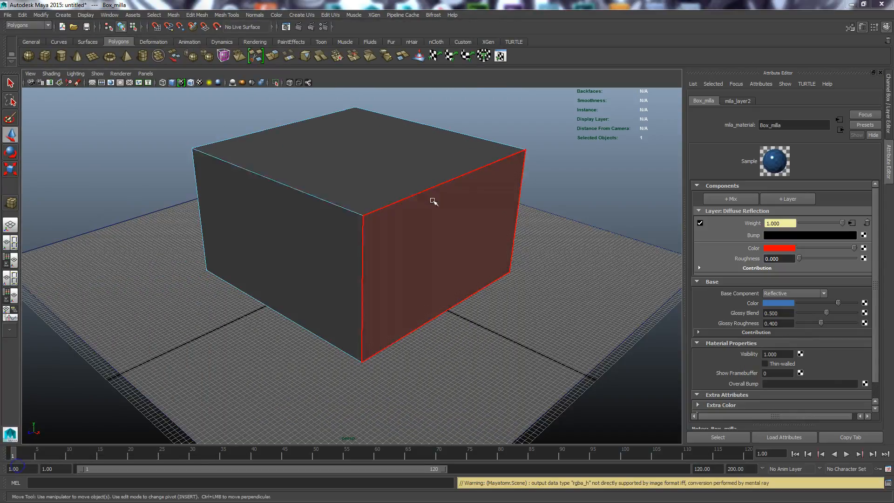
Return the box to object mode and rotate it about its vertical axis to turn the logo face toward the camera.
right_drag(383, 183, 427, 169)
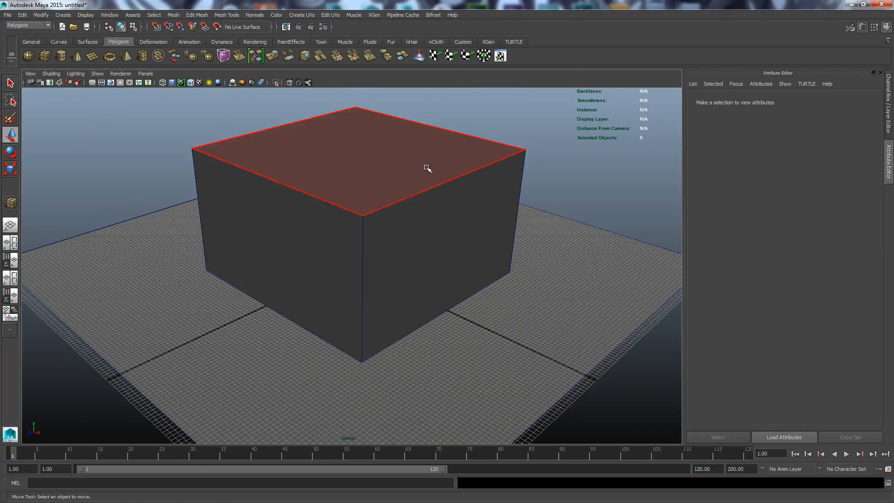
click(11, 152)
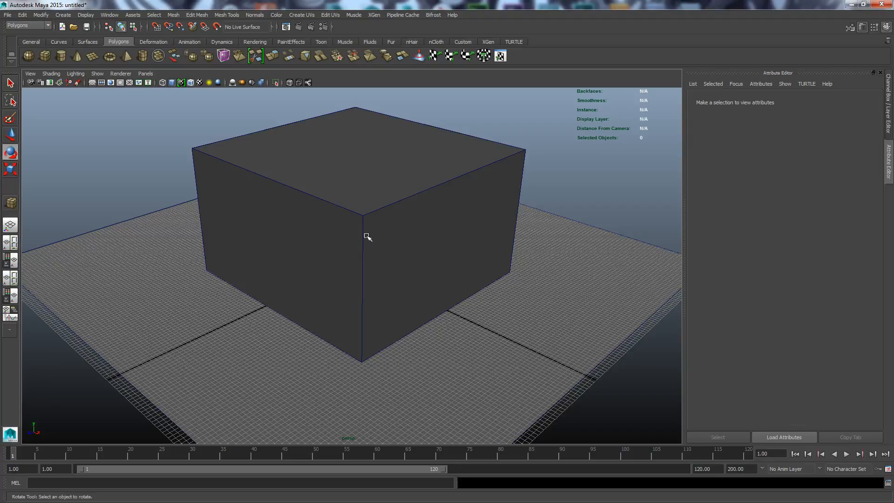
click(379, 236)
drag(379, 228, 355, 225)
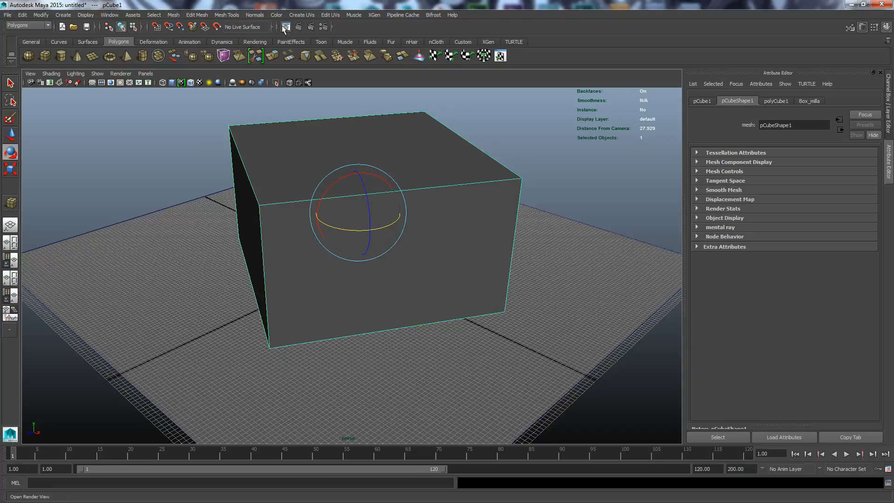
Render the rotated box and examine the red Batman logo and its reflection on the ground plane.
drag(0, 73, 483, 33)
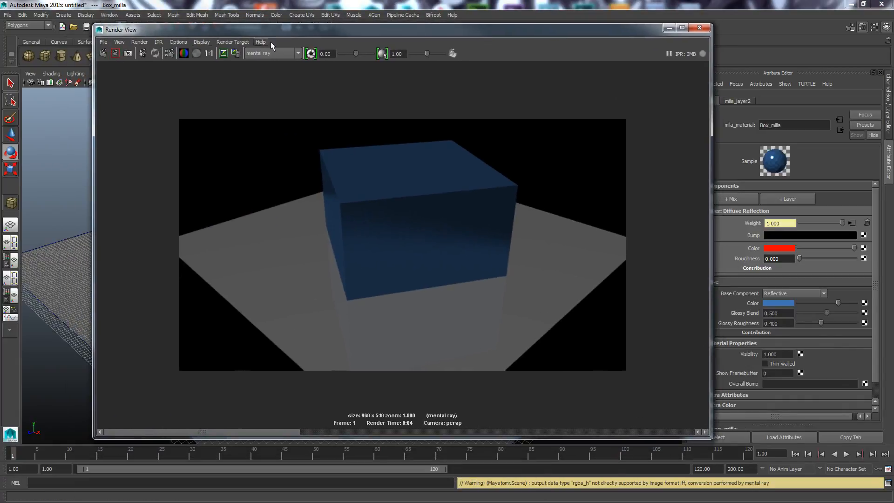
click(103, 53)
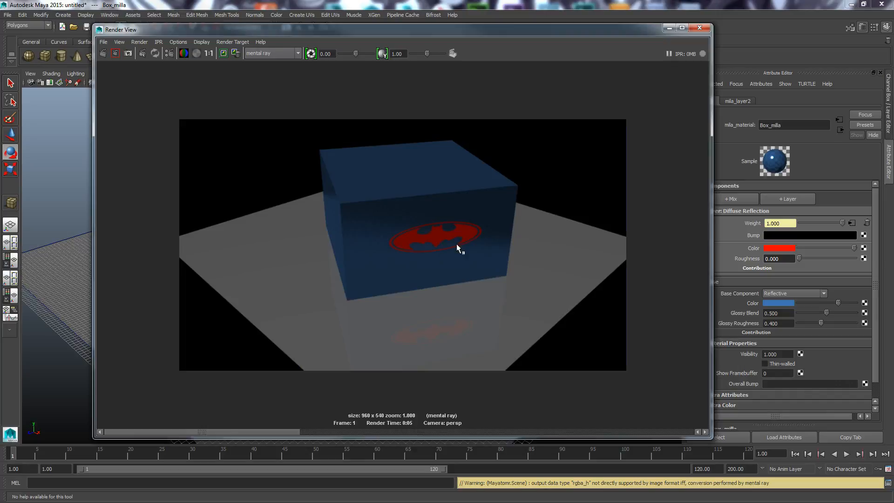
drag(582, 33, 533, 56)
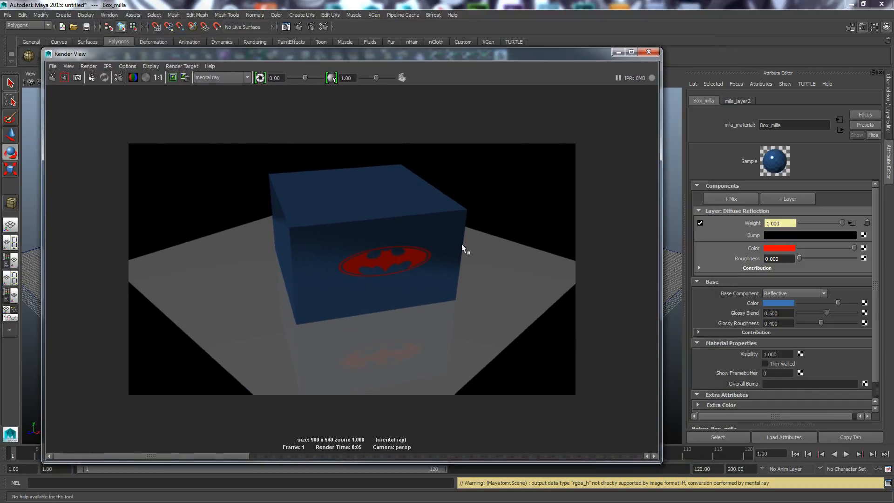
drag(464, 58, 480, 53)
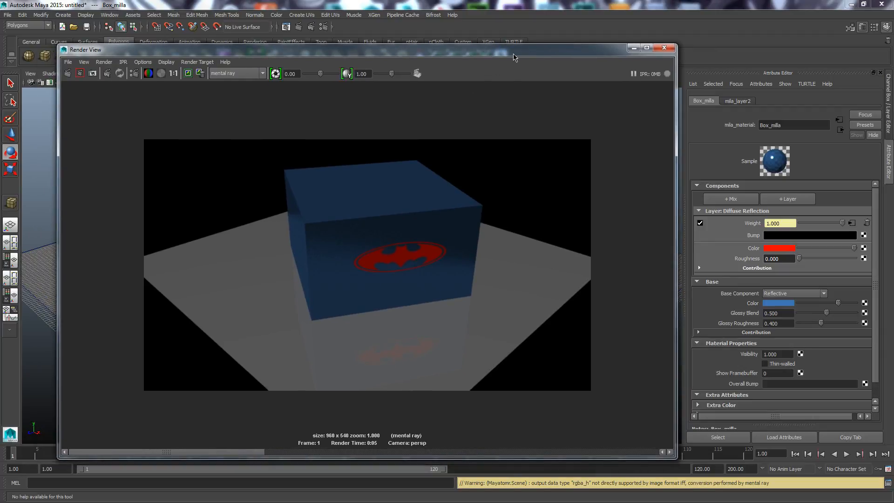
drag(514, 57, 133, 56)
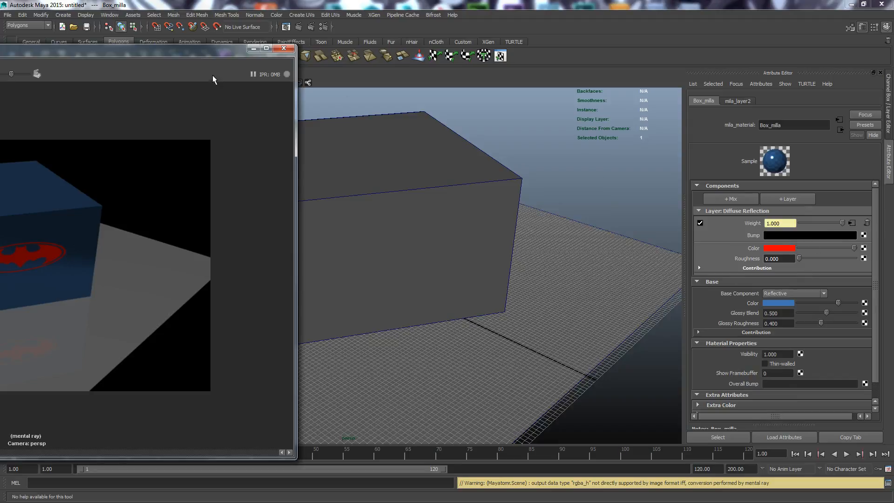
drag(209, 53, 570, 31)
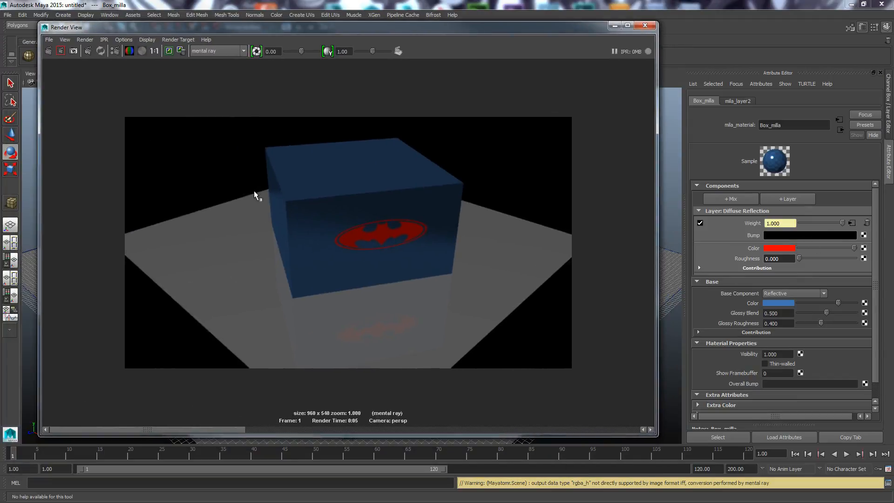